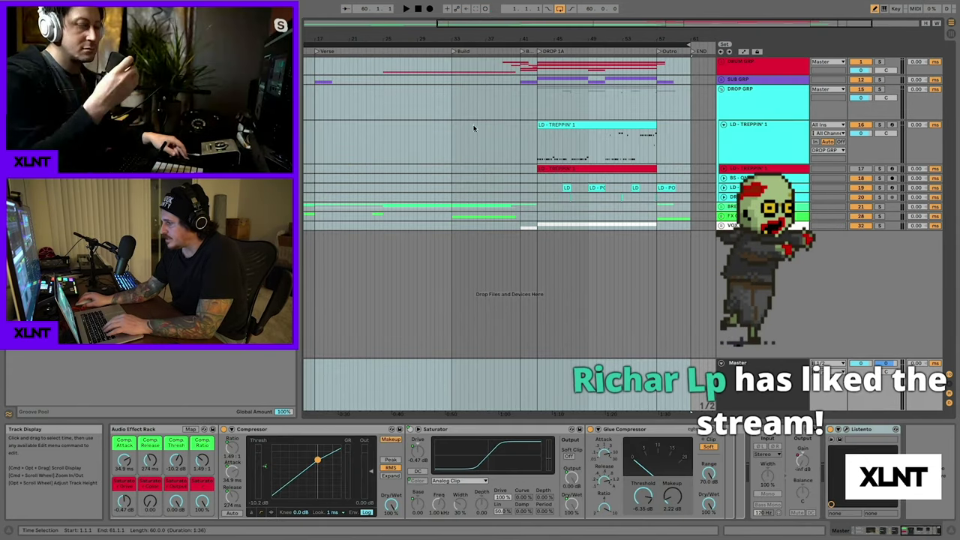
- Solo the drum group, sub group and LD - TREPPIN' 1 track, and play DROP 1A from the start of the lead clip
left_click(550, 123)
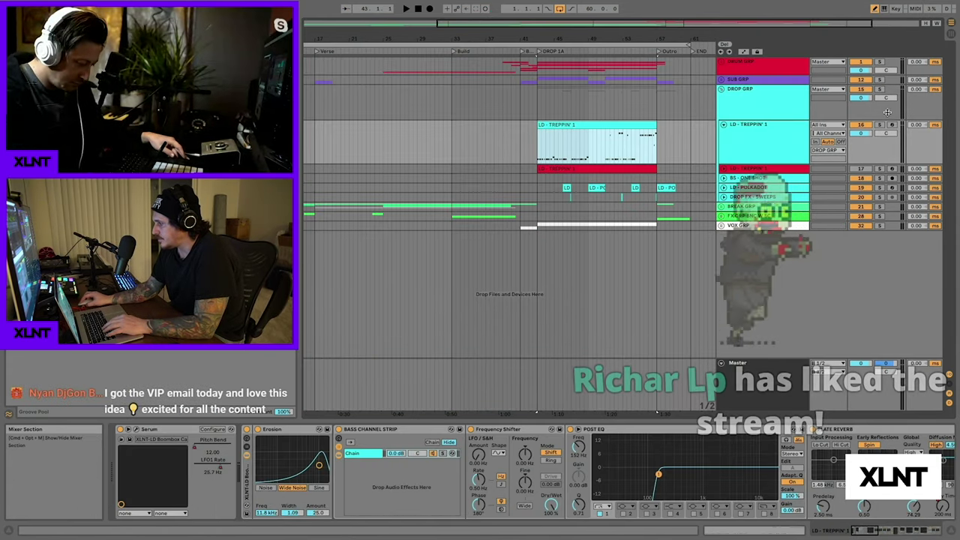
left_click(882, 125)
key("space")
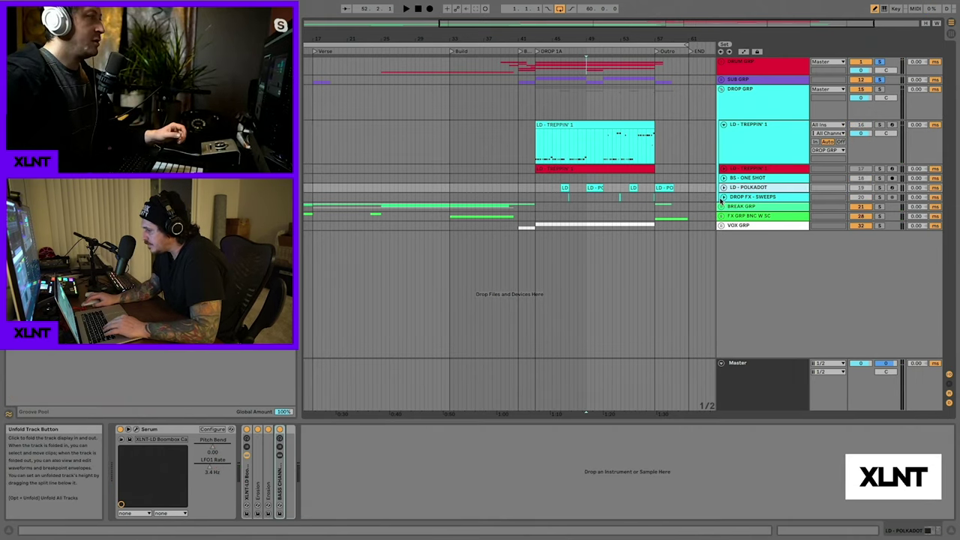
left_click(555, 128)
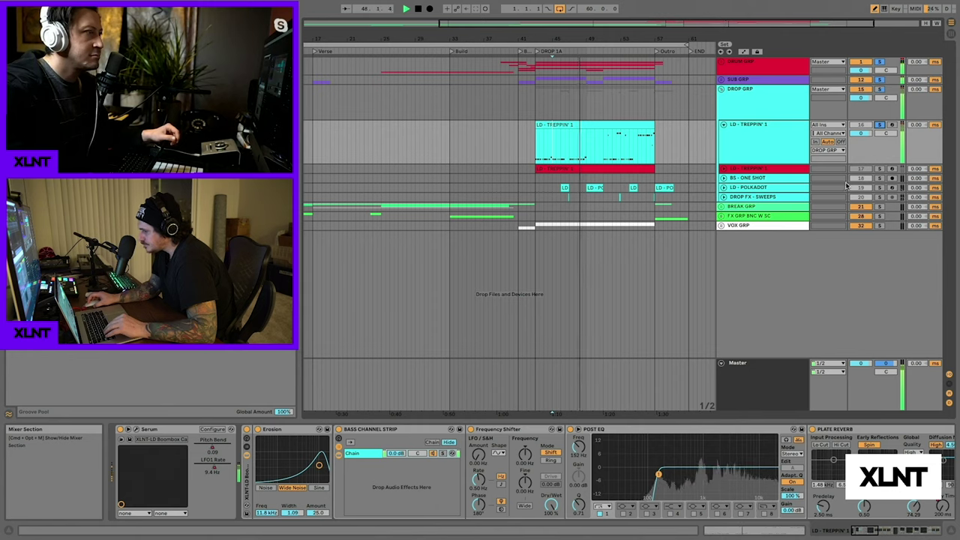
- Unfold VOX GRP and LD - POLKADOT, add both to the solo, and audition the drop including the second Polkadot clip
left_click(878, 226)
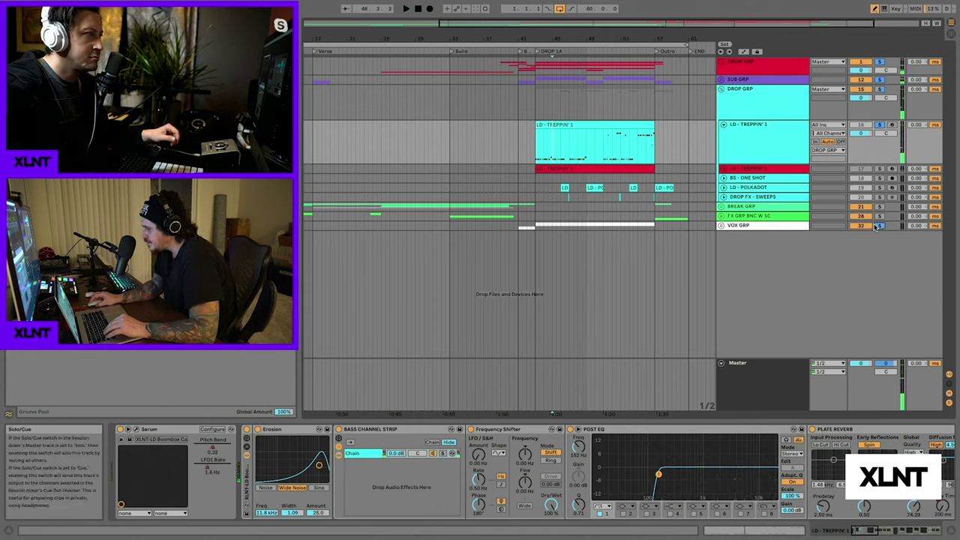
left_click(721, 226)
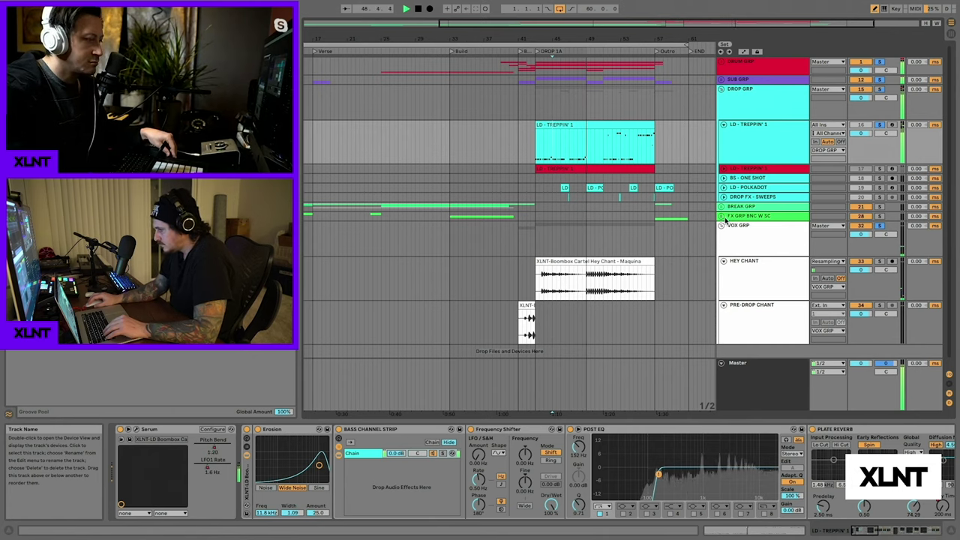
left_click(723, 188)
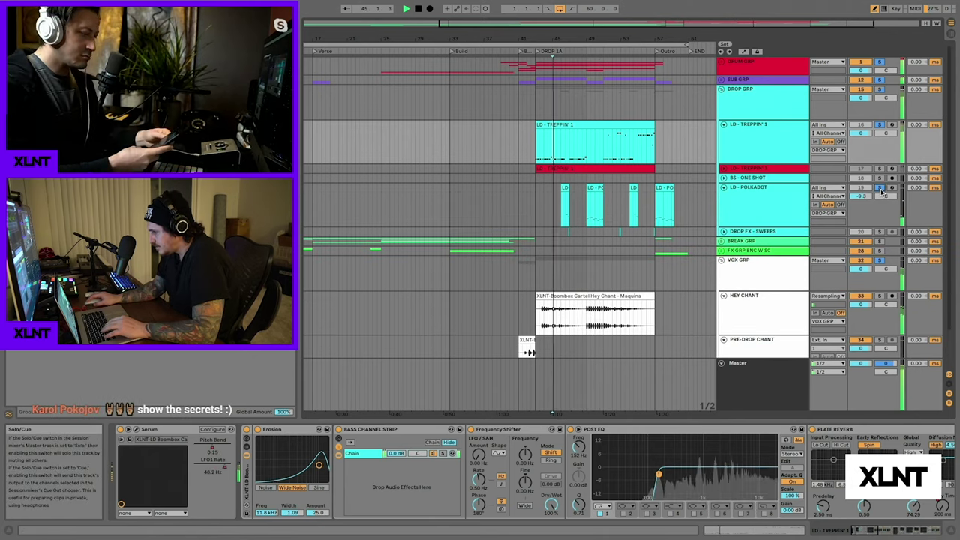
left_click(591, 191)
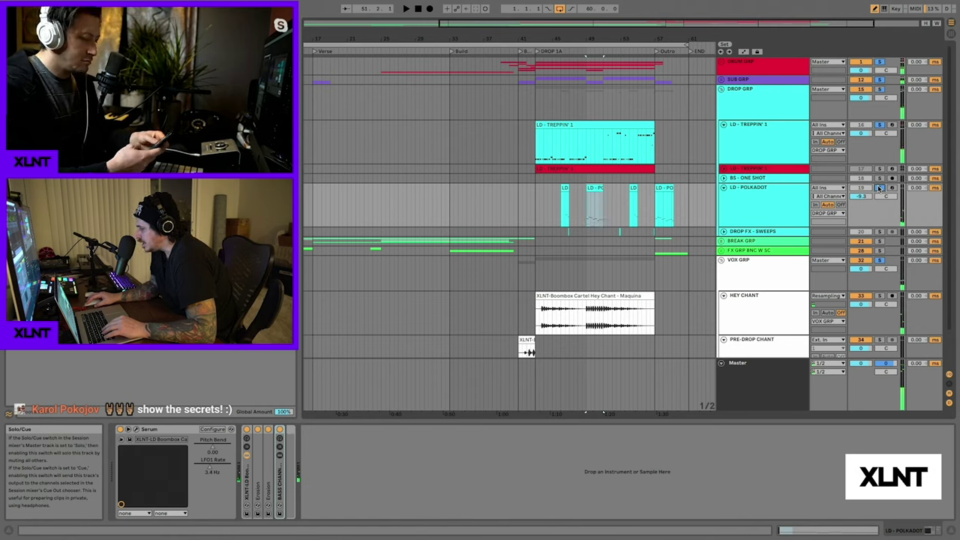
- Unfold and activate the red duplicate LD - TREPPIN' 1 track, select its clip and open its Serum instrument
left_click(723, 170)
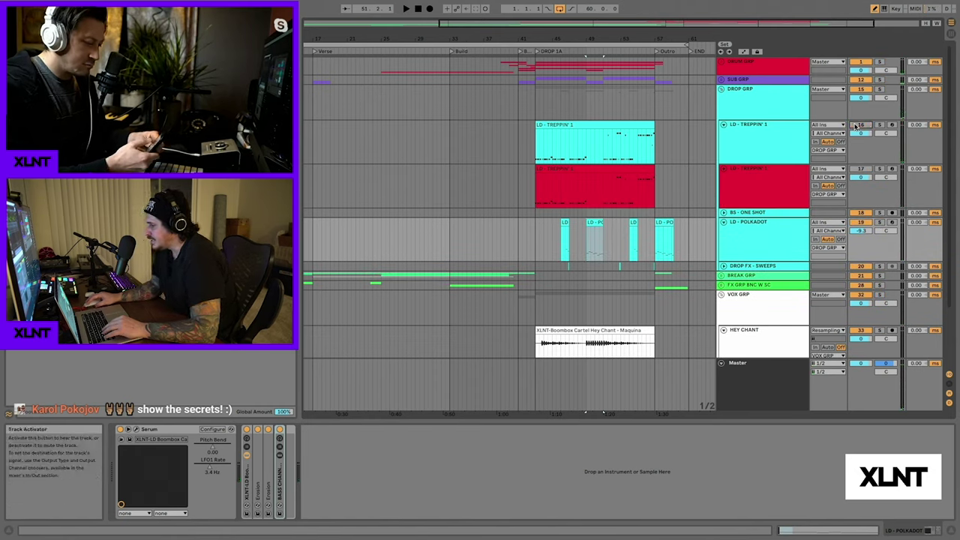
left_click(861, 170)
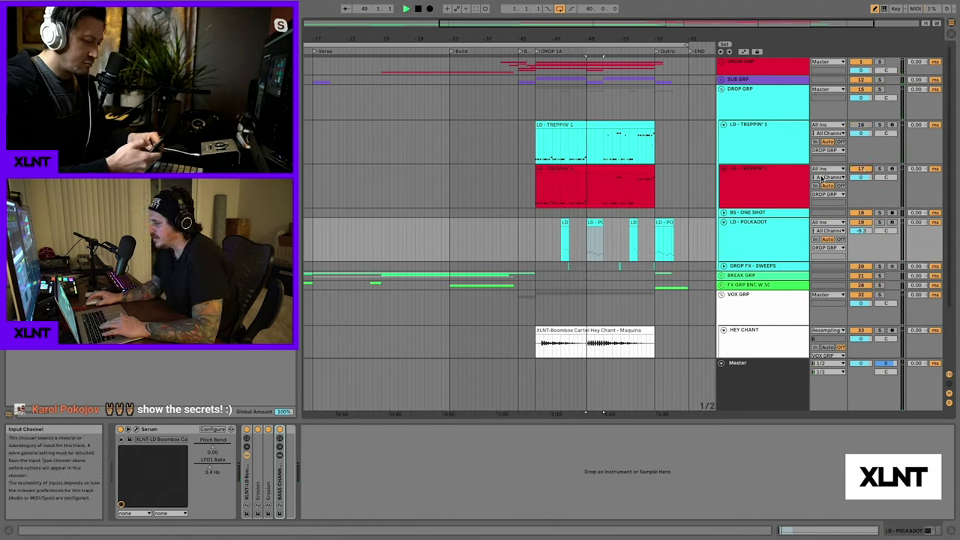
left_click(546, 169)
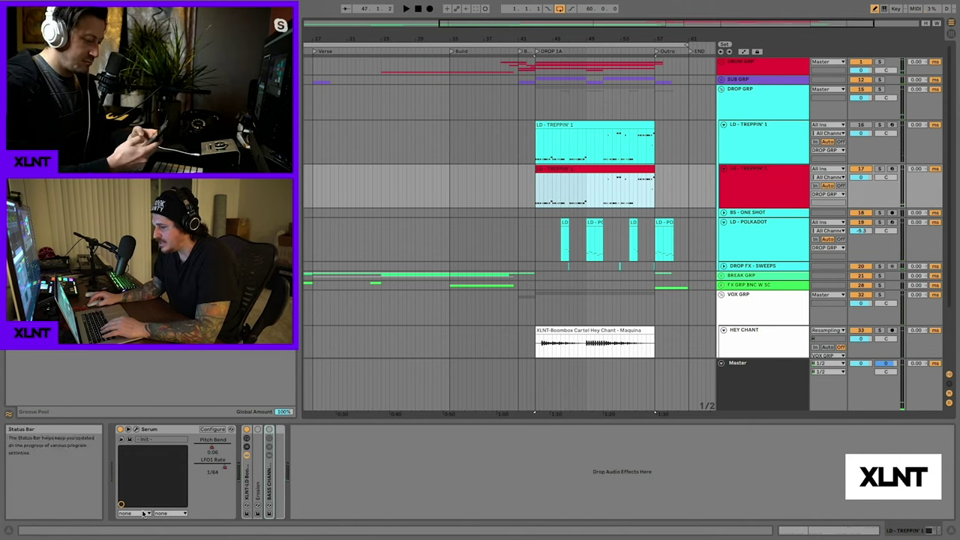
left_click(135, 431)
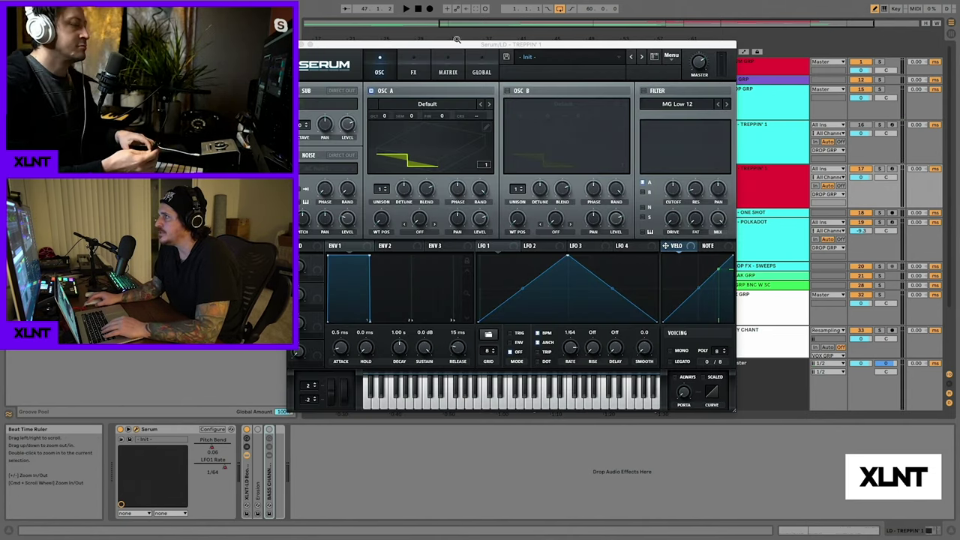
- Load the Analog wavetable Basic Mini into oscillator A
left_click(442, 102)
mouse_move(445, 119)
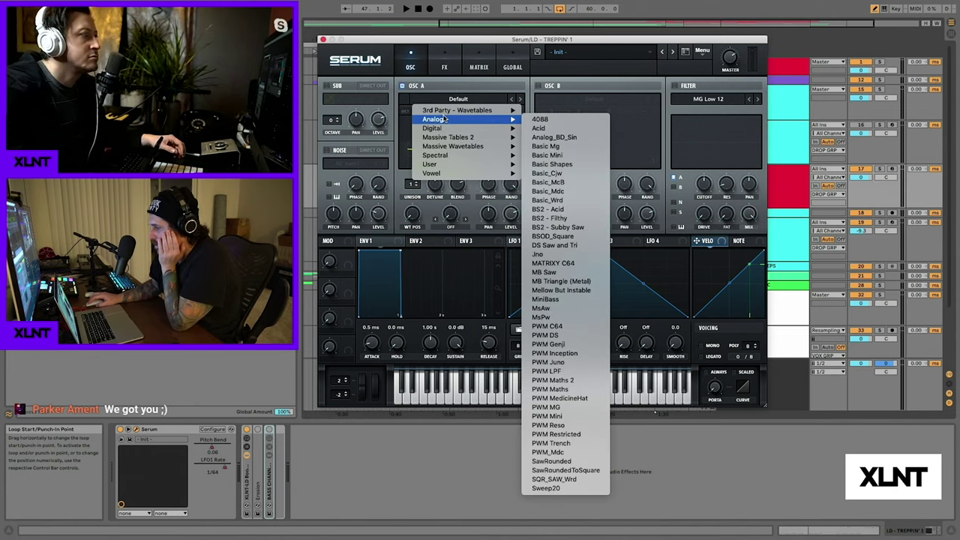
left_click(553, 155)
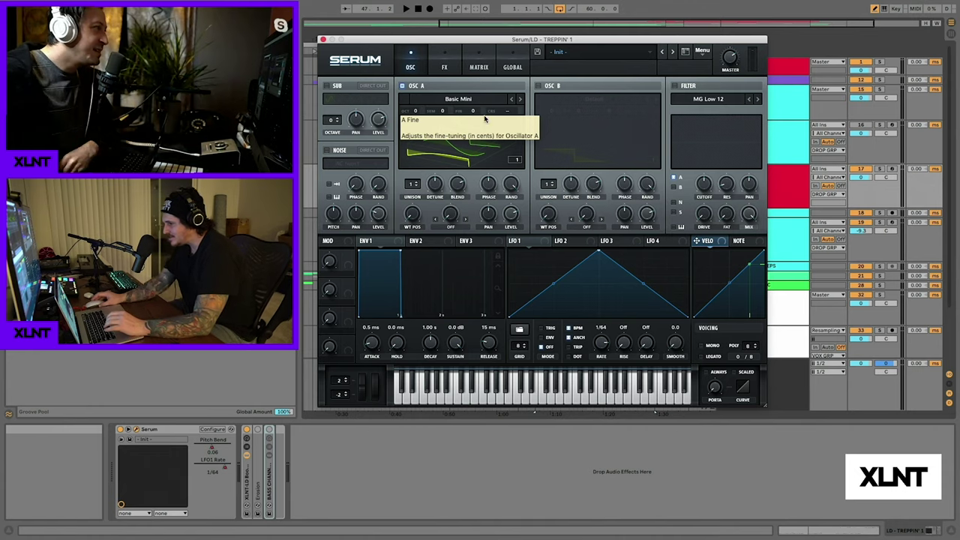
- Load the Analog wavetable Basic Shapes into oscillator A and set its wavetable position to 2
left_click(472, 111)
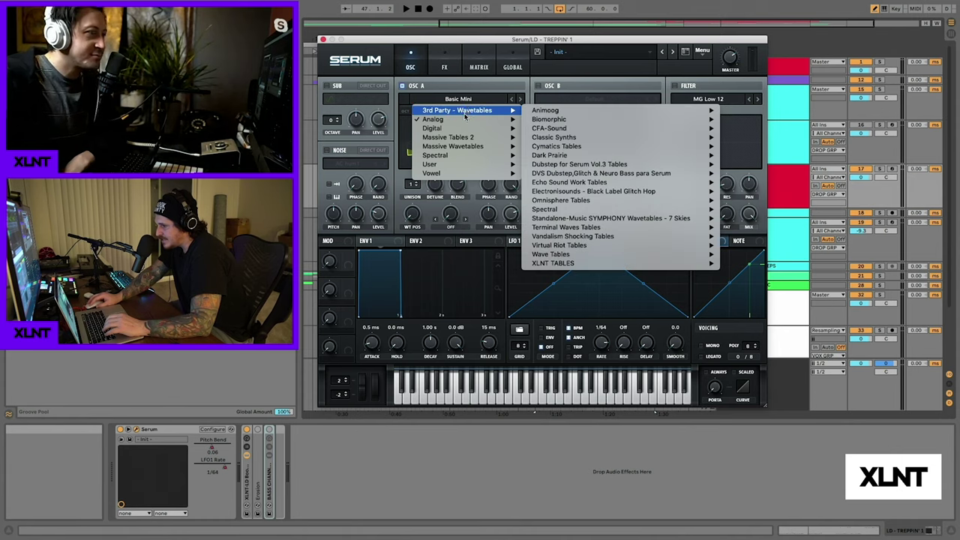
mouse_move(480, 120)
left_click(578, 165)
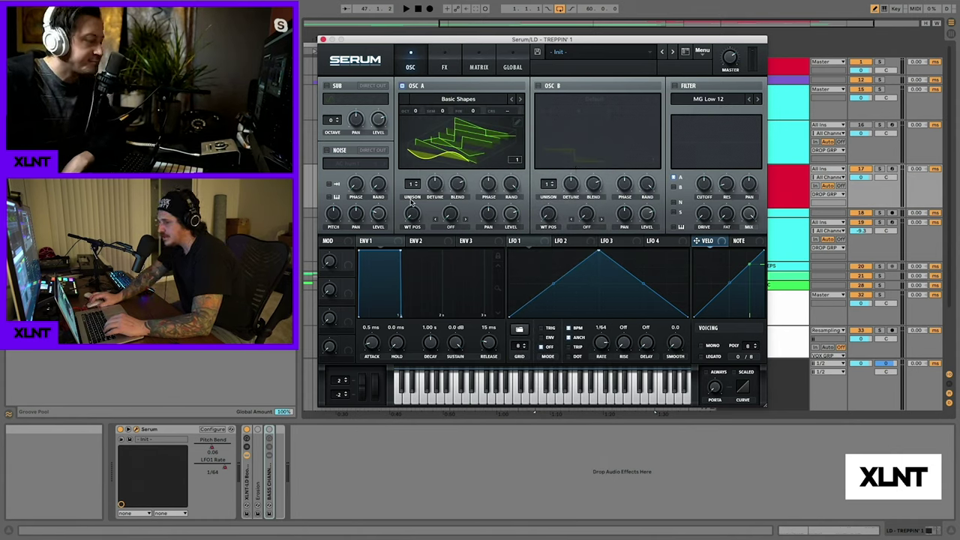
left_click_drag(412, 215, 412, 206)
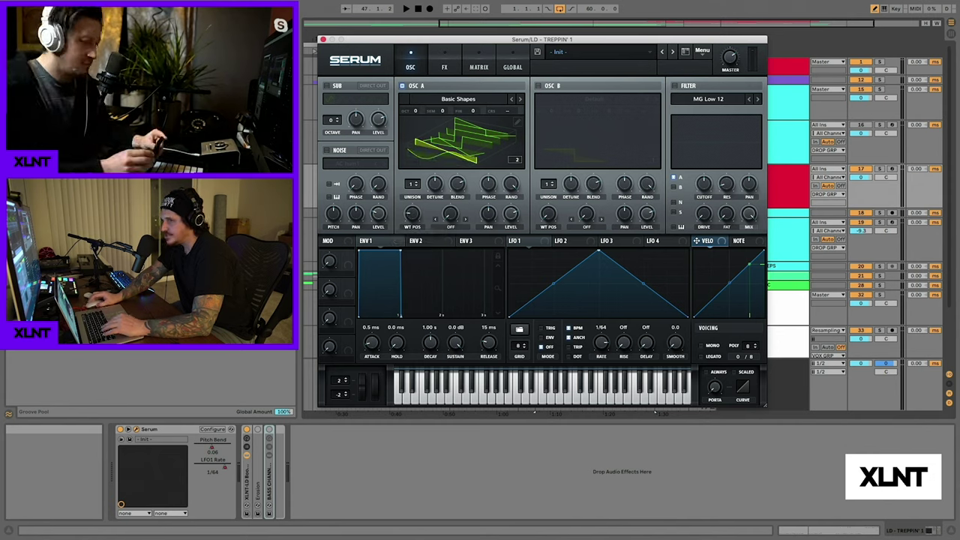
- Solo the red LD - TREPPIN' 1 track and audition its initial sound from the start of the drop
key("space")
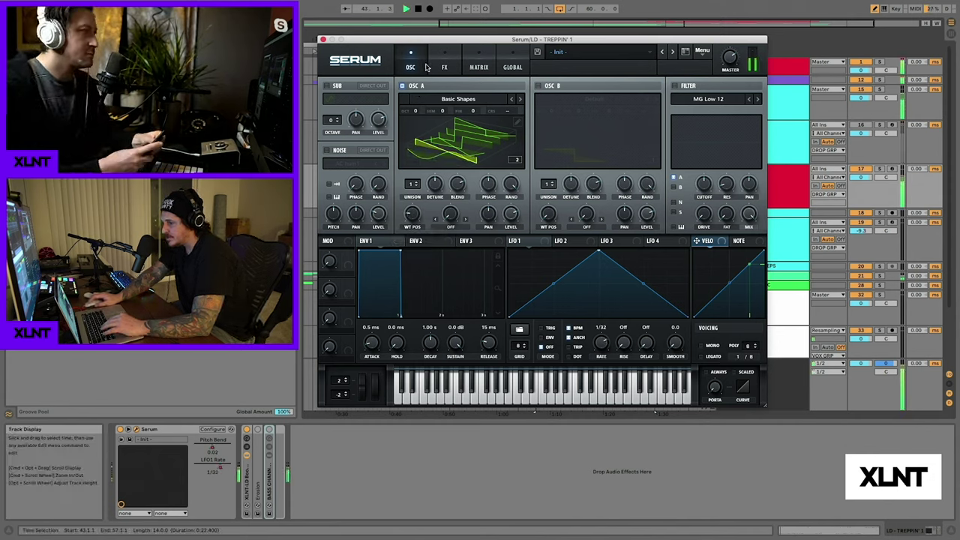
left_click(879, 170)
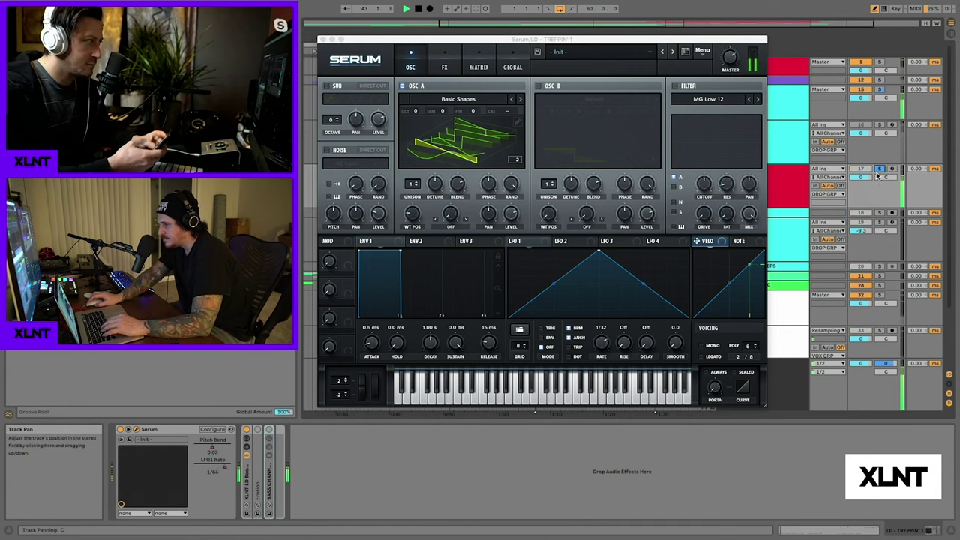
key("space")
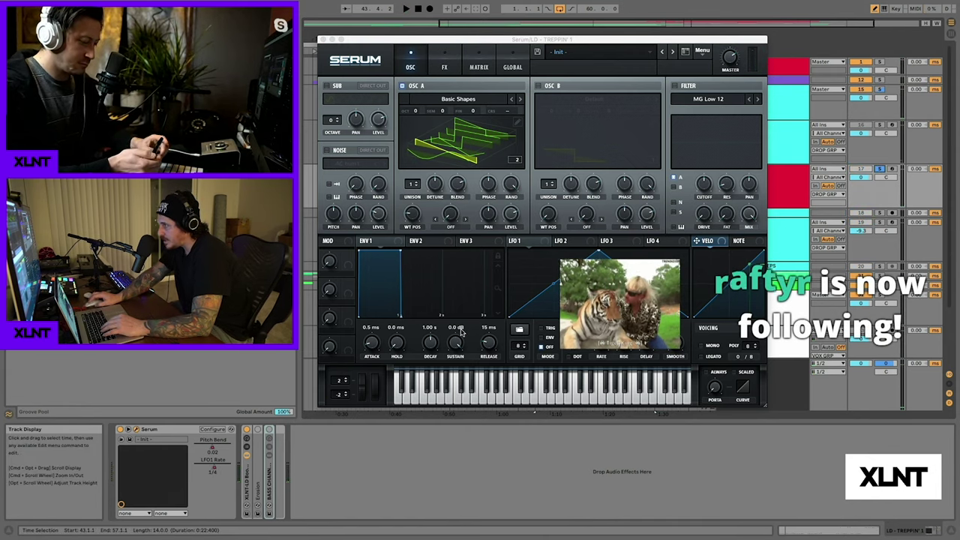
- Raise oscillator A's octave to +4, audition it, and set its unison to 16 voices
left_click_drag(415, 112, 416, 107)
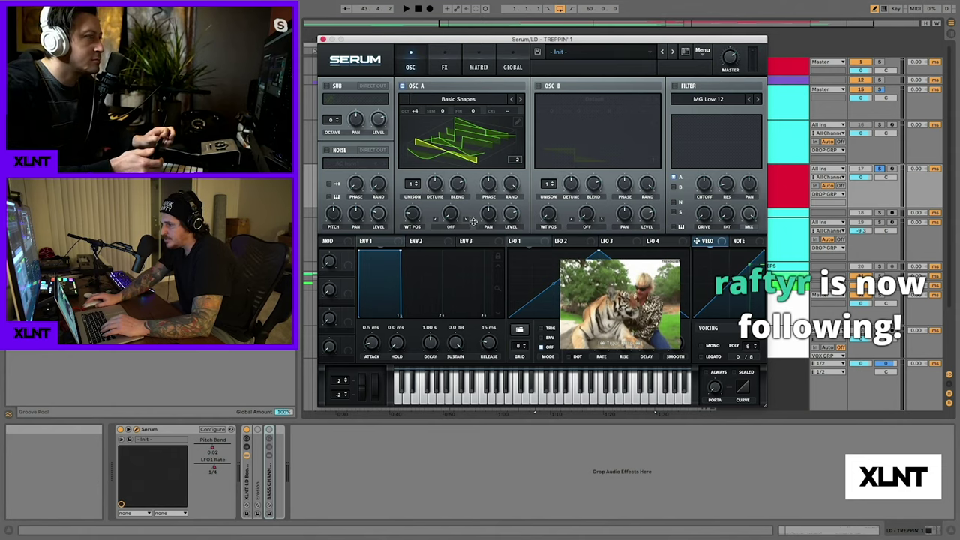
key("space")
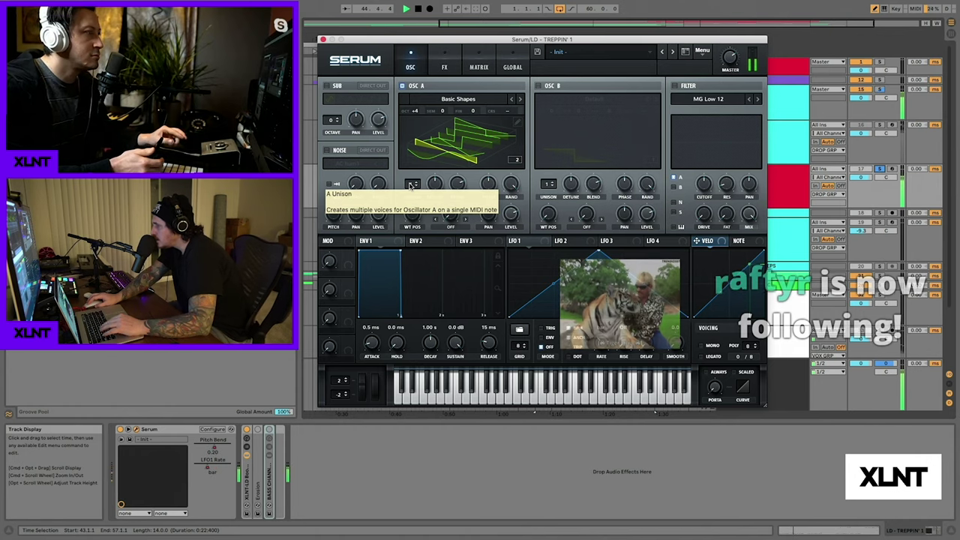
left_click(412, 186)
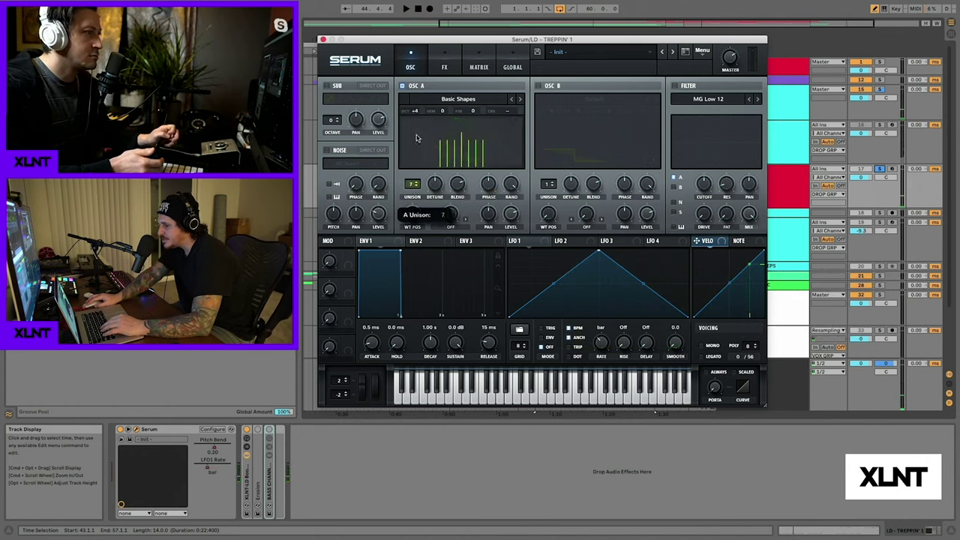
left_click_drag(420, 104, 464, 51)
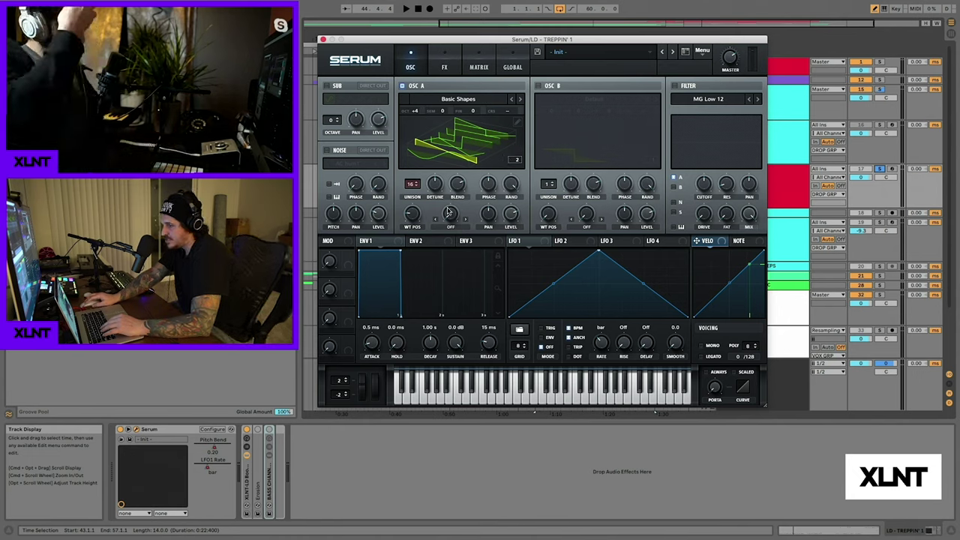
- Adjust oscillator A's unison detune slightly and audition the lead
left_click(433, 184)
left_click_drag(432, 184, 432, 182)
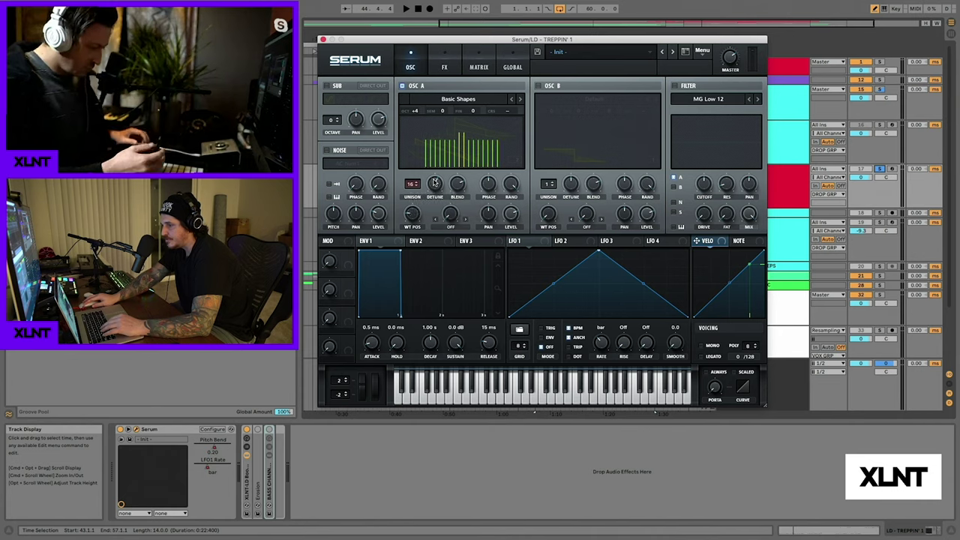
key("space")
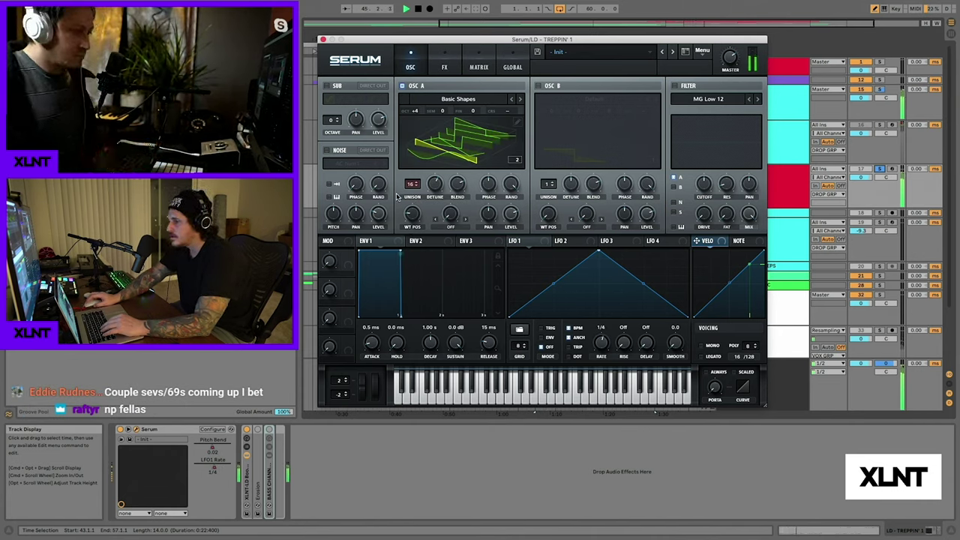
key("space")
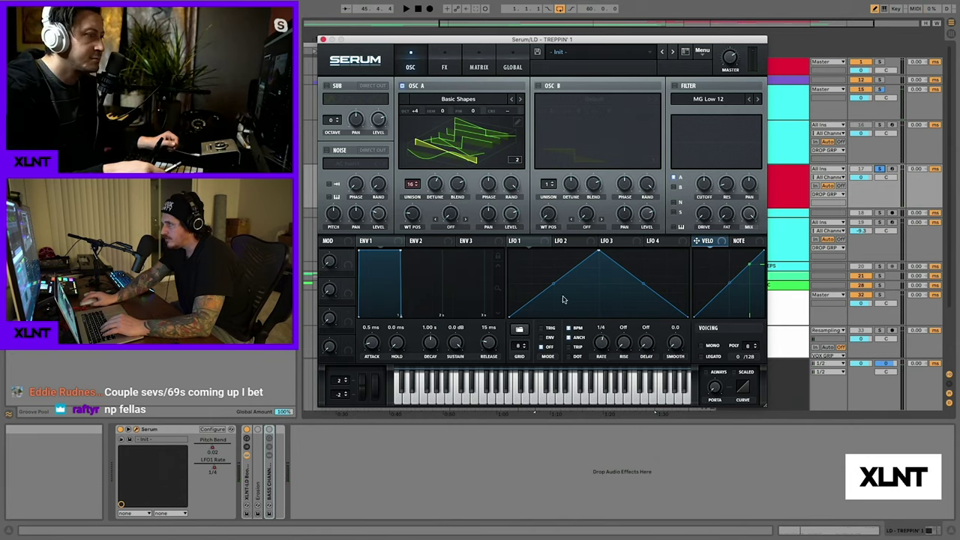
- Set oscillator A's warp mode to FM (from B) and audition the lead
left_click(451, 226)
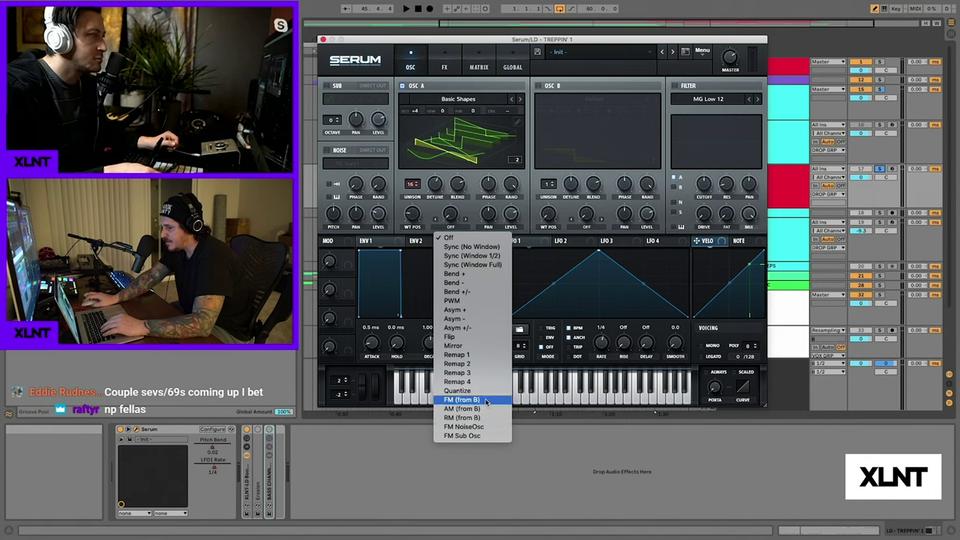
left_click(470, 400)
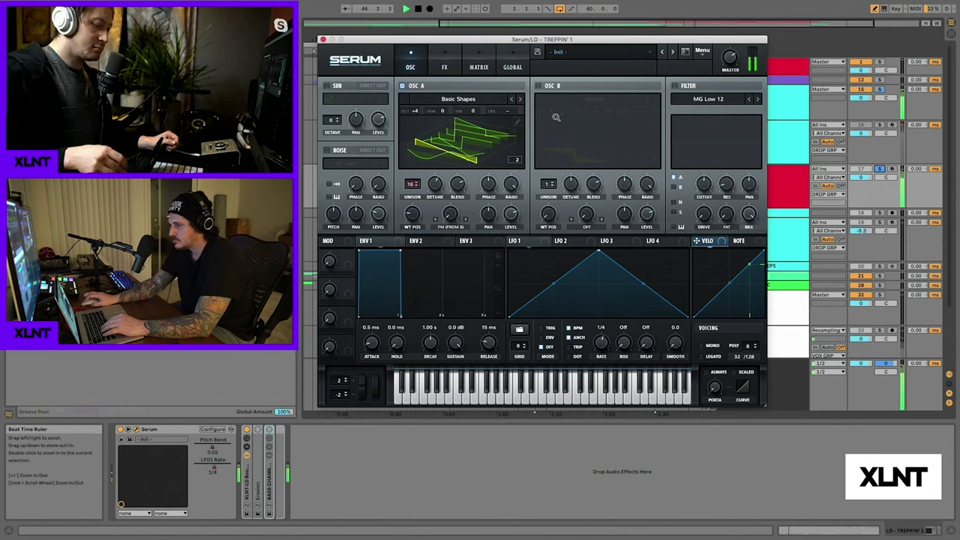
key("space")
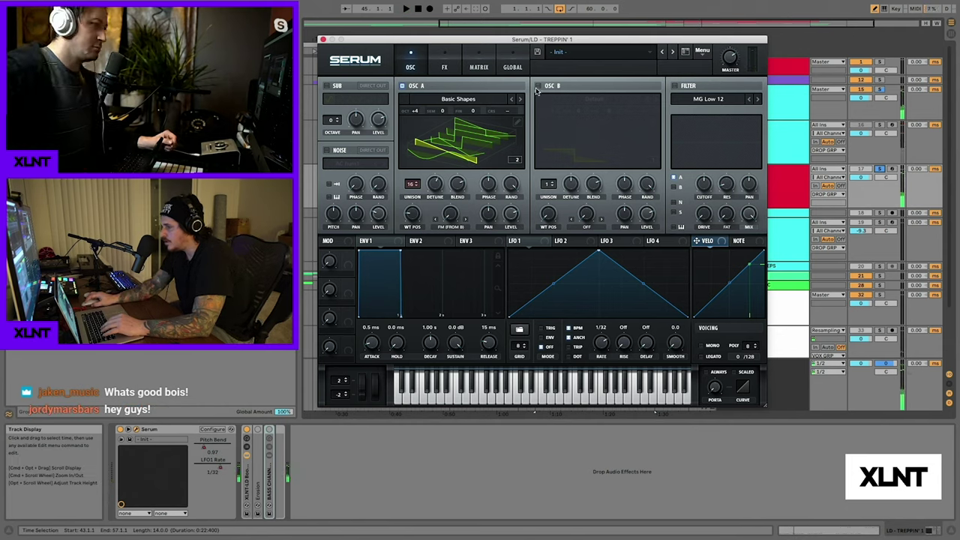
- Enable oscillator B, load the Analog wavetable Basic Shapes and set its wavetable position to 3
left_click(537, 86)
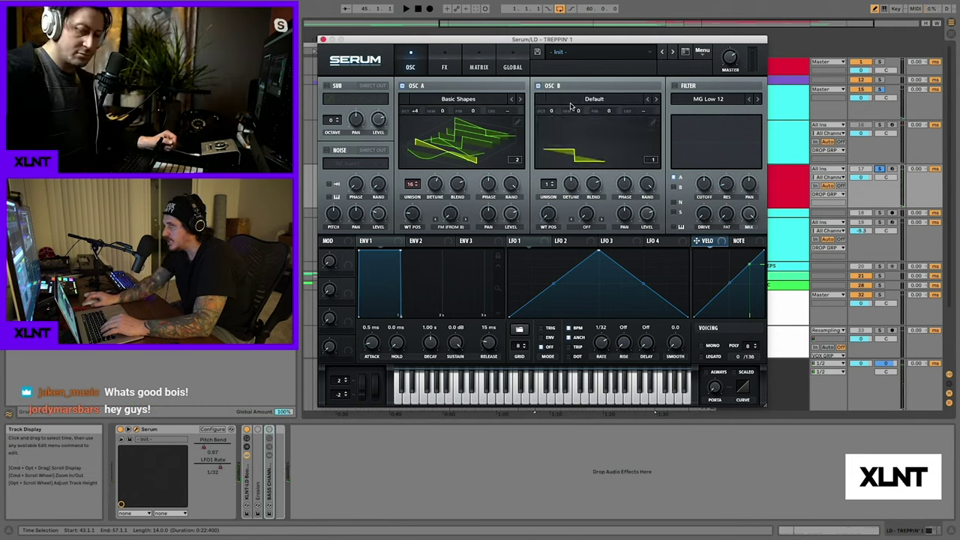
left_click(569, 105)
mouse_move(592, 120)
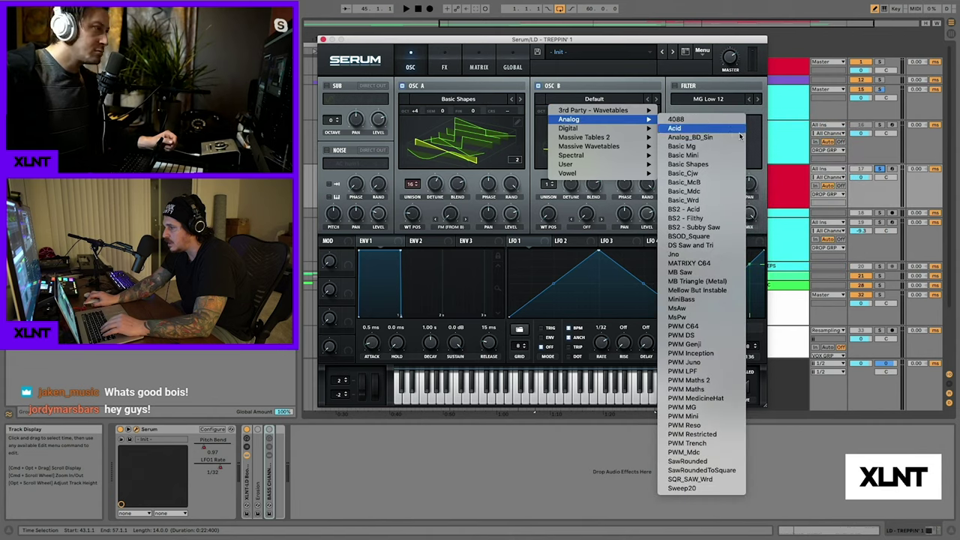
left_click(705, 164)
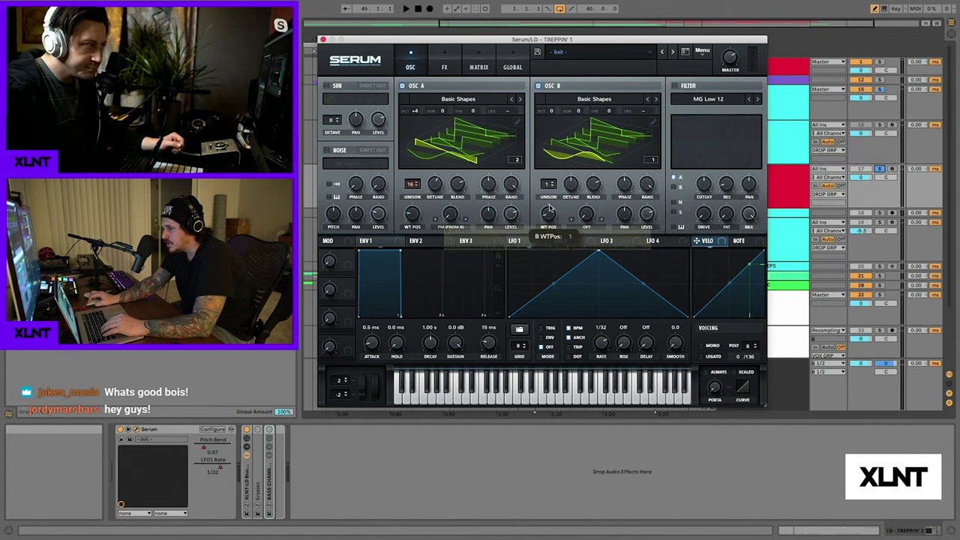
left_click_drag(548, 218, 551, 197)
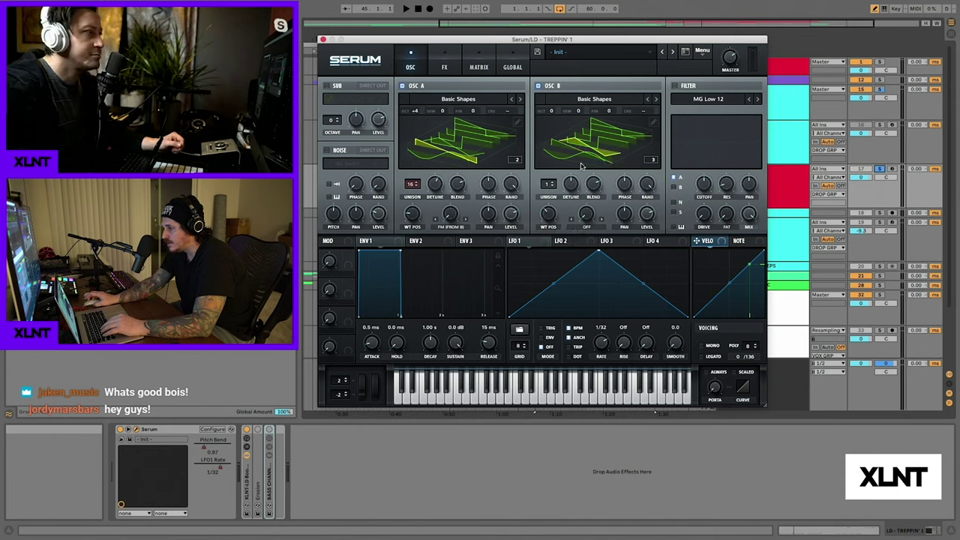
- Audition the lead with oscillator B and raise oscillator B's octave to +4
key("space")
key("space")
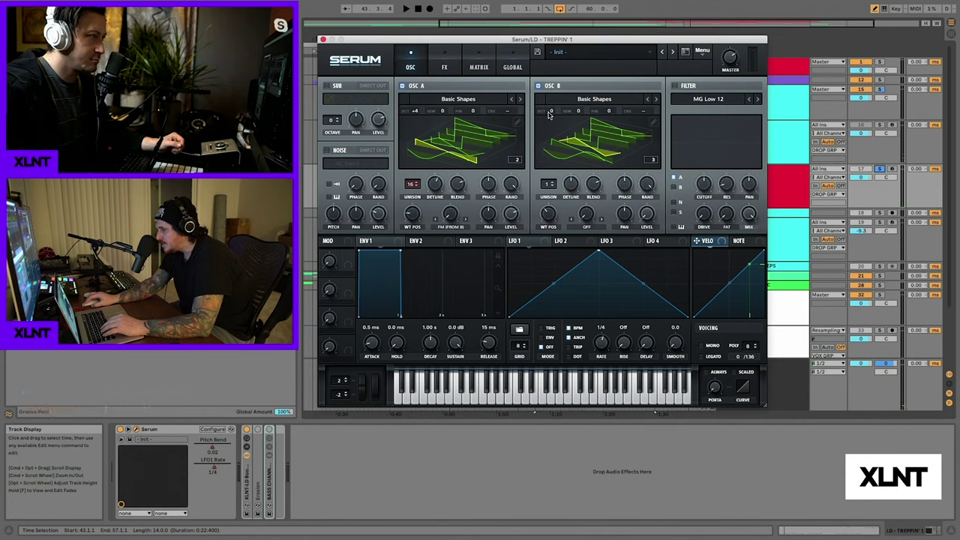
left_click_drag(550, 111, 554, 49)
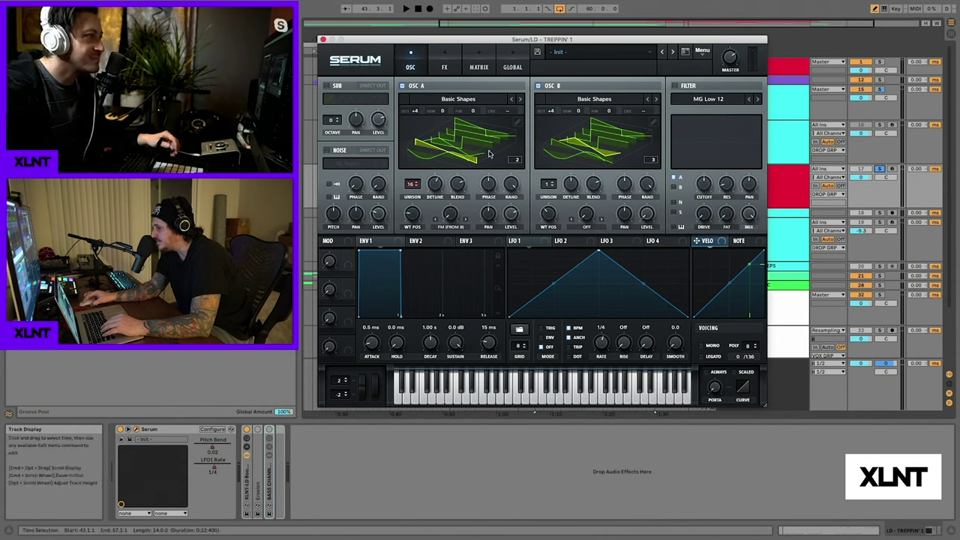
- Shape LFO 1 into an early peak that falls to zero near mid-cycle, in envelope mode at 4.5 Hz, and enlarge the plugin window
key("space")
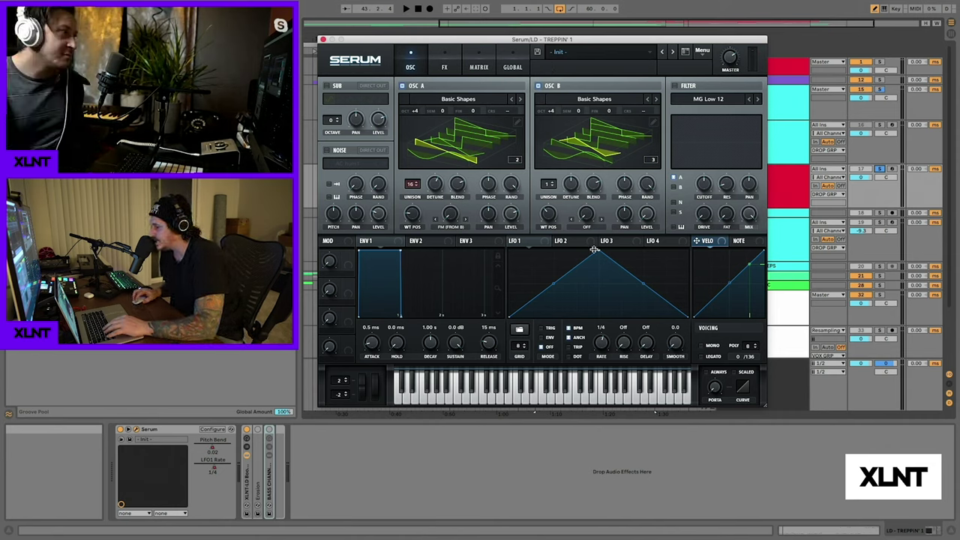
left_click_drag(595, 249, 539, 252)
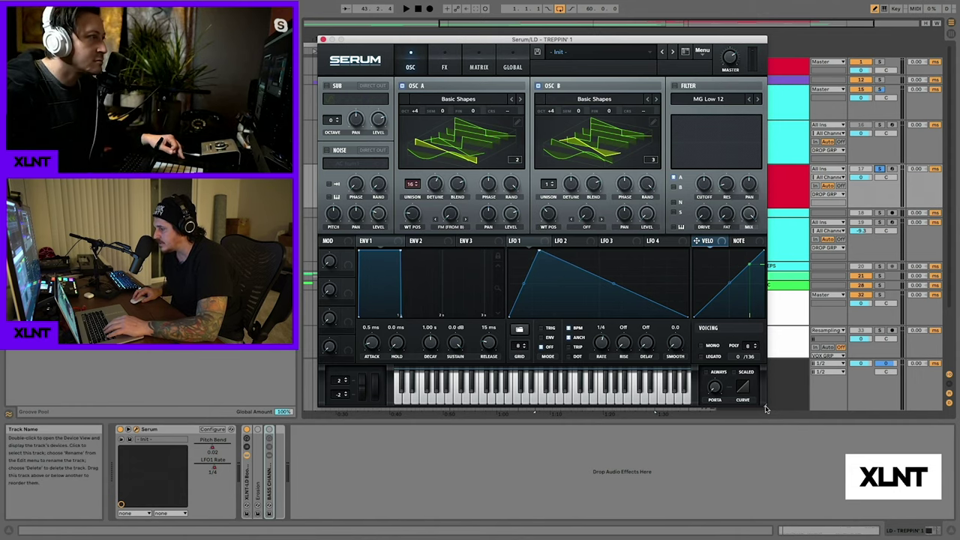
left_click_drag(766, 409, 834, 472)
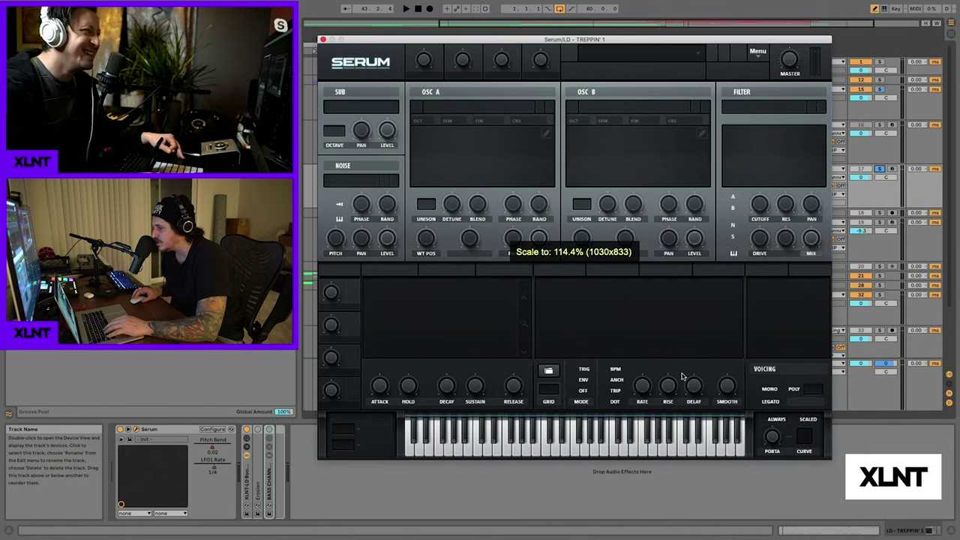
left_click_drag(639, 324, 638, 358)
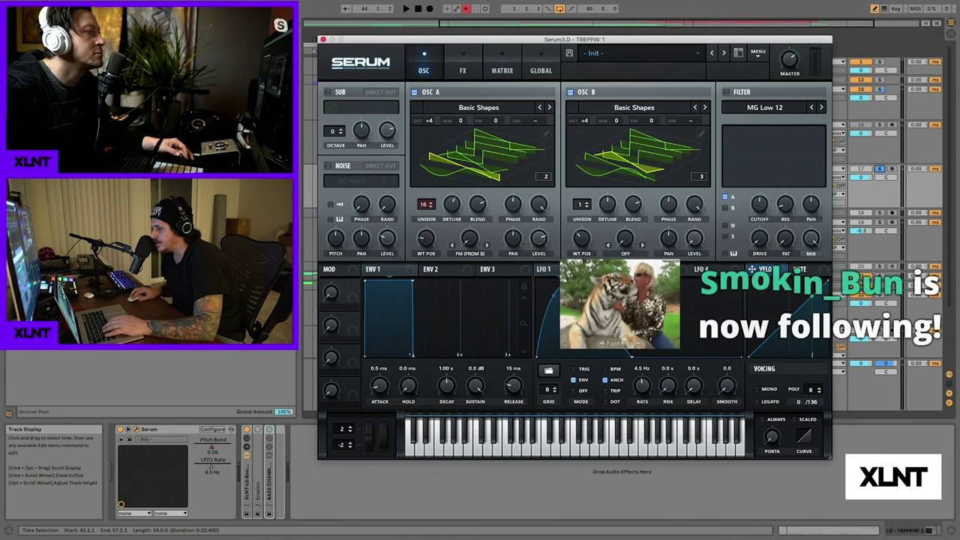
- Modulate oscillator A's level with LFO 1, with the base level turned down and the modulation amount raised, and audition the lead
left_click_drag(544, 269, 538, 241)
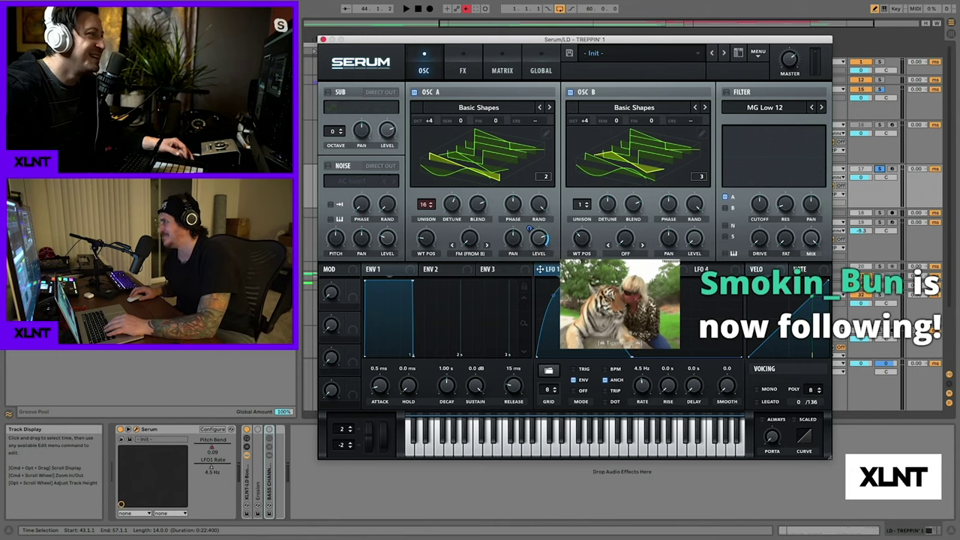
left_click_drag(538, 240, 539, 337)
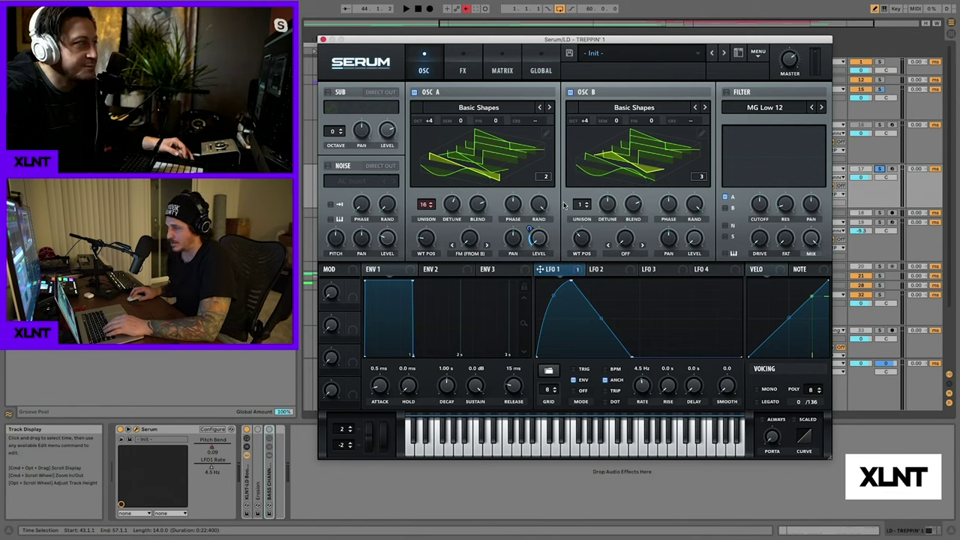
left_click_drag(530, 229, 538, 207)
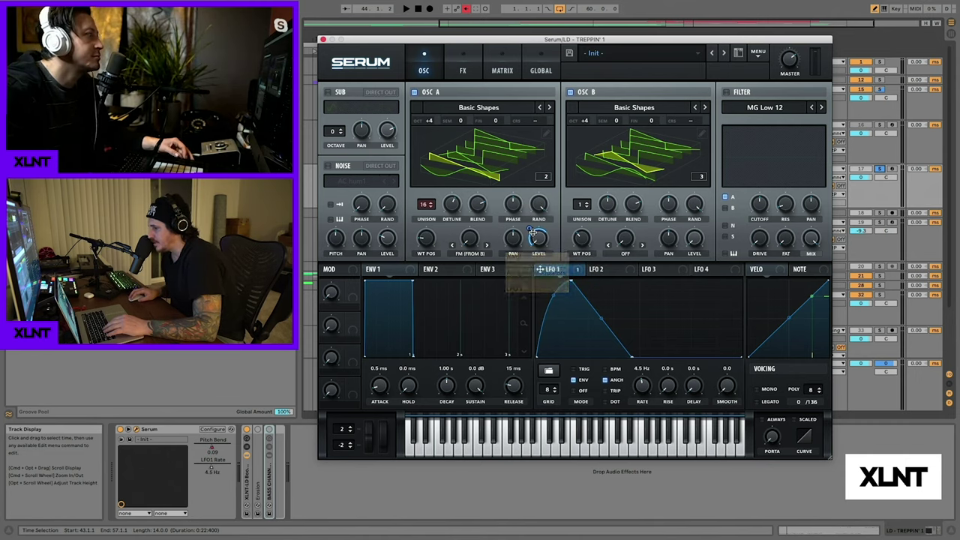
left_click_drag(533, 244, 532, 238)
key("space")
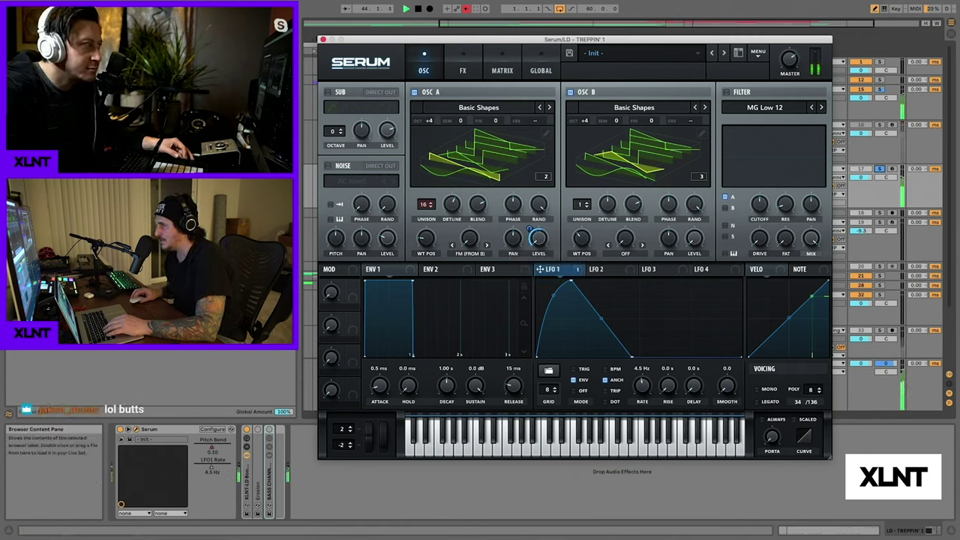
key("space")
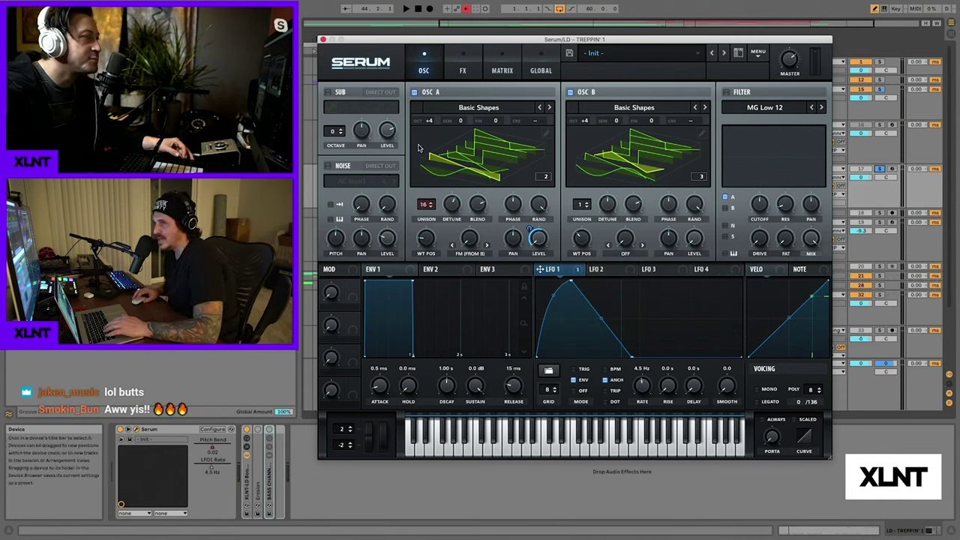
- Audition the lead on its own, unsolo track 17 and play it within the full mix
key("space")
double_click(430, 120)
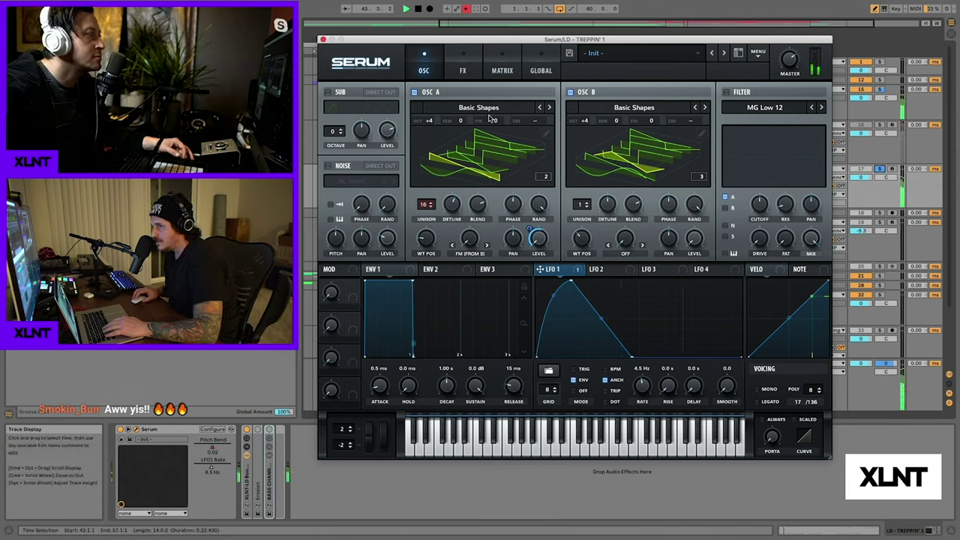
key("space")
key("space")
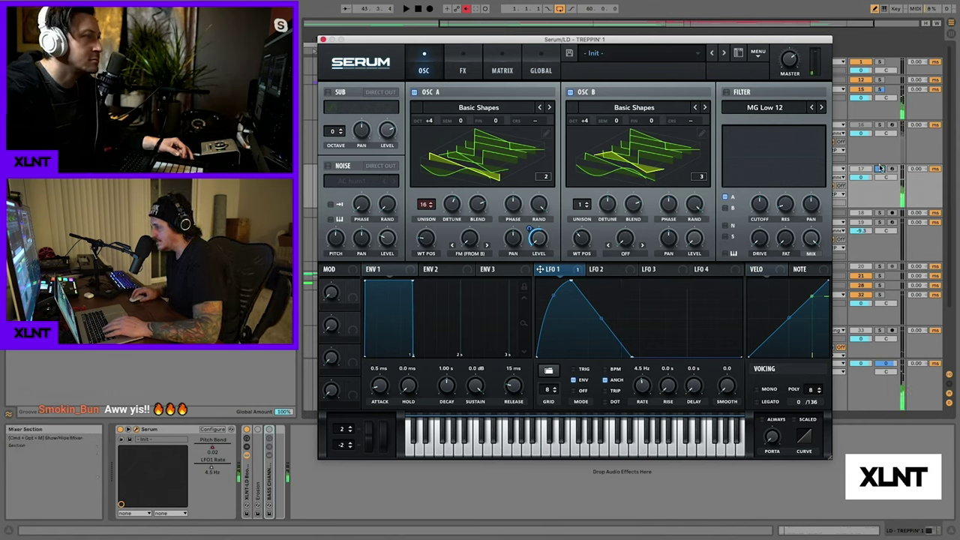
left_click(880, 169)
key("space")
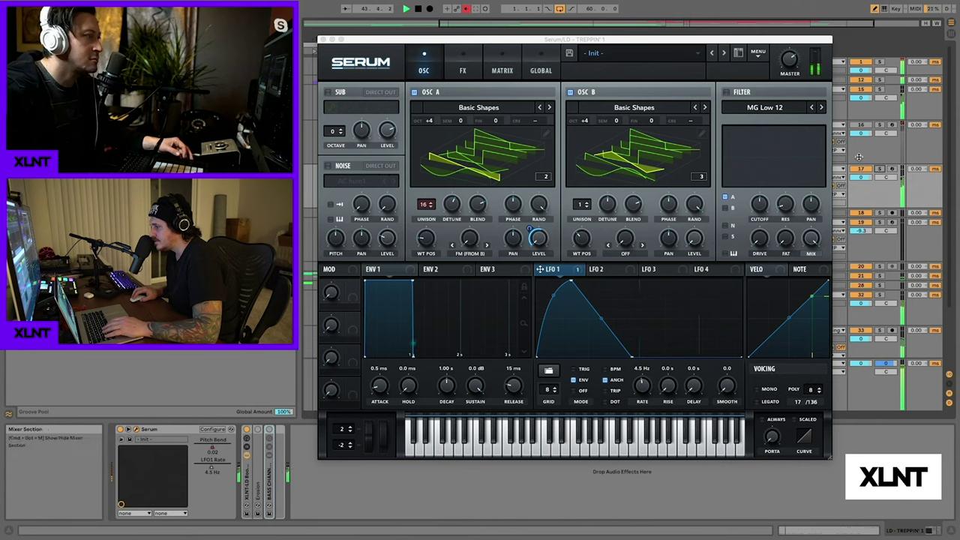
key("space")
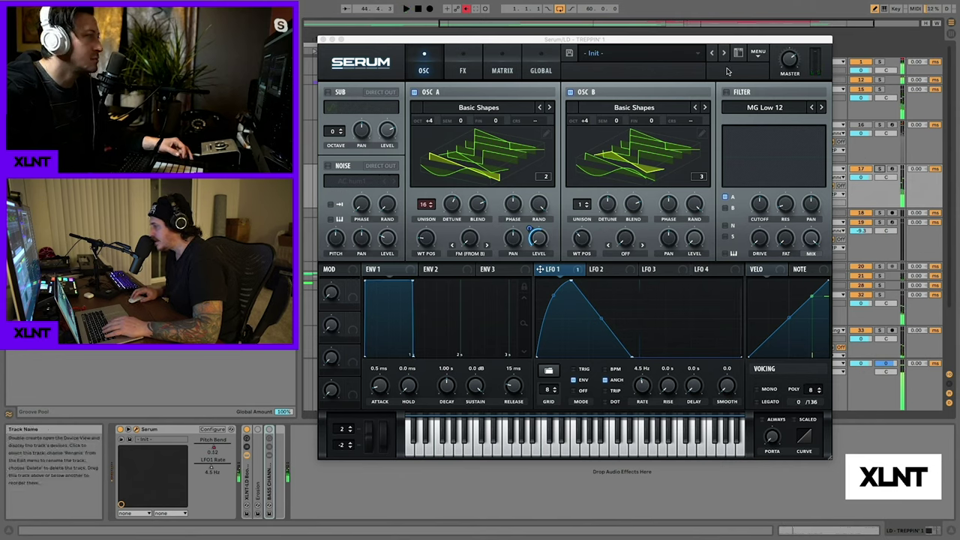
- Enable the filter for oscillators A and B, choose the Misc type Combs and lower its cutoff
left_click(726, 91)
left_click(739, 110)
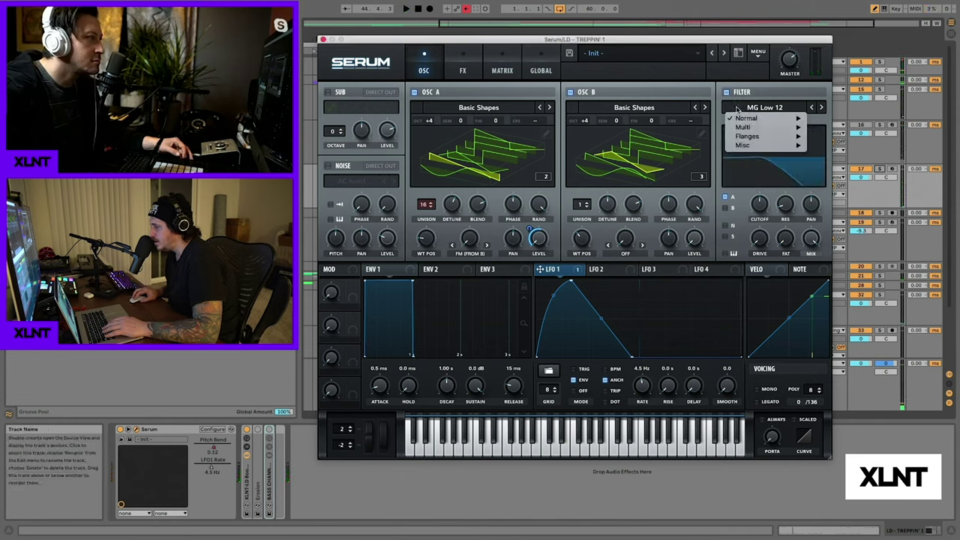
mouse_move(750, 145)
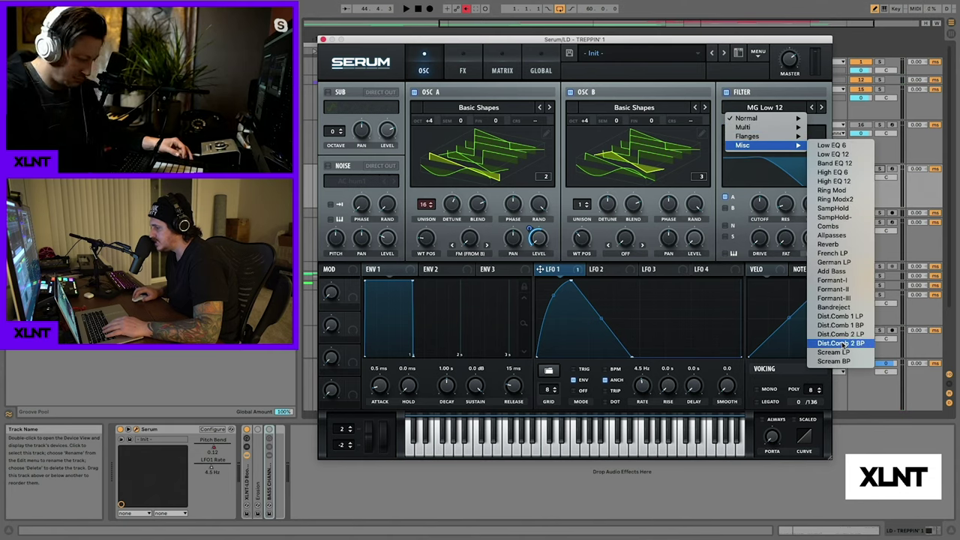
left_click(820, 226)
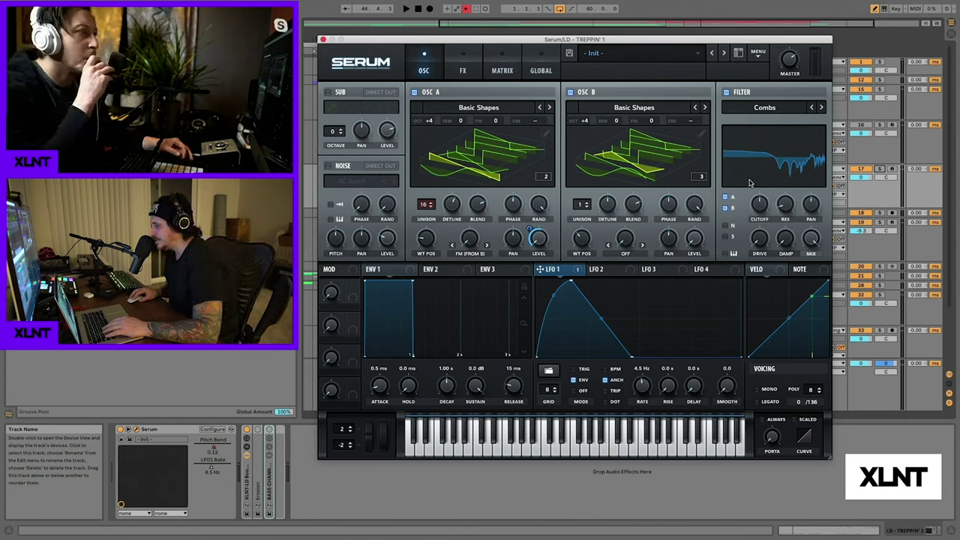
left_click_drag(758, 199, 752, 238)
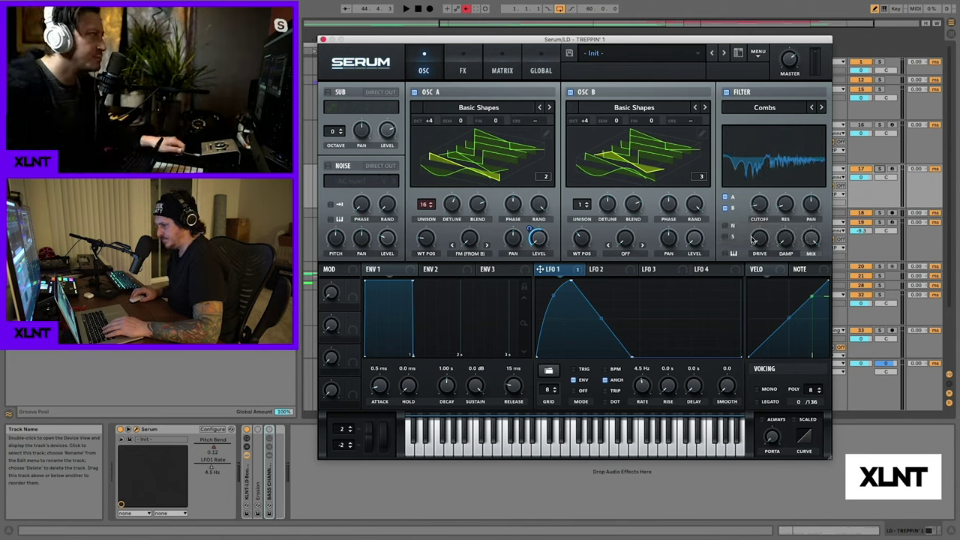
- Route the noise and sub oscillators through the Combs filter and audition the lead in the mix
key("space")
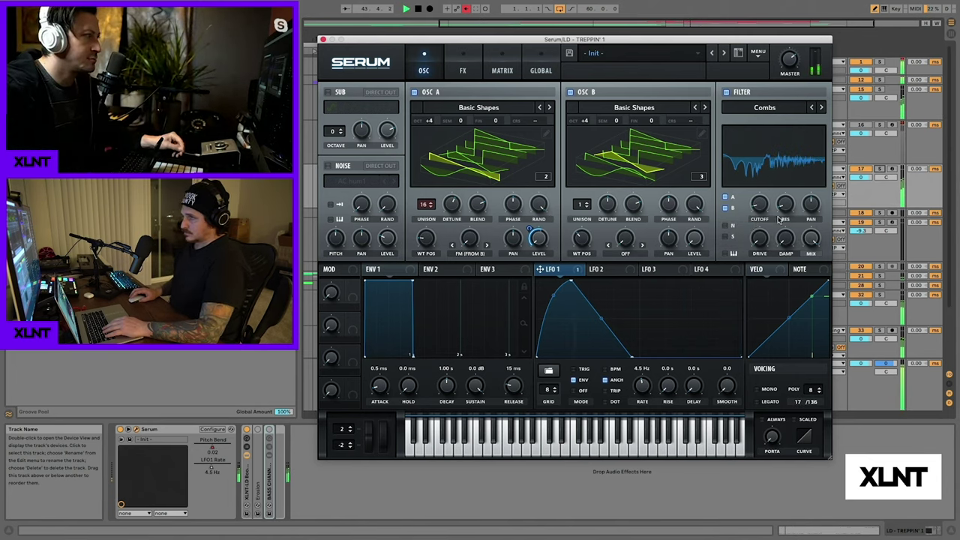
key("space")
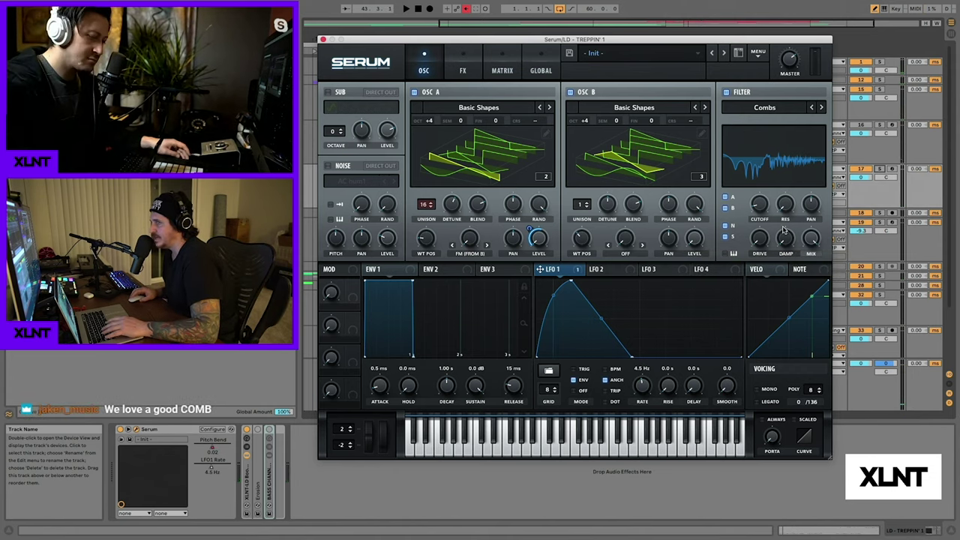
key("space")
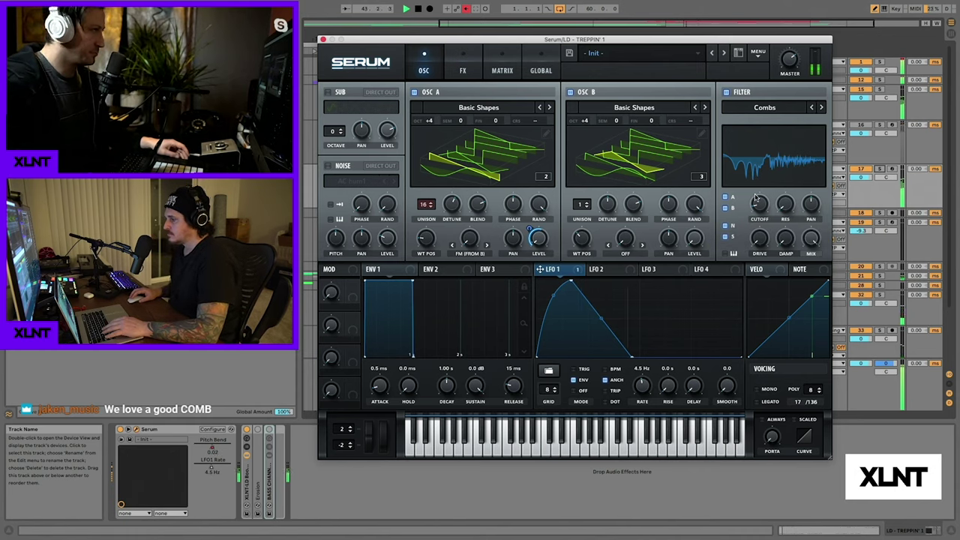
key("space")
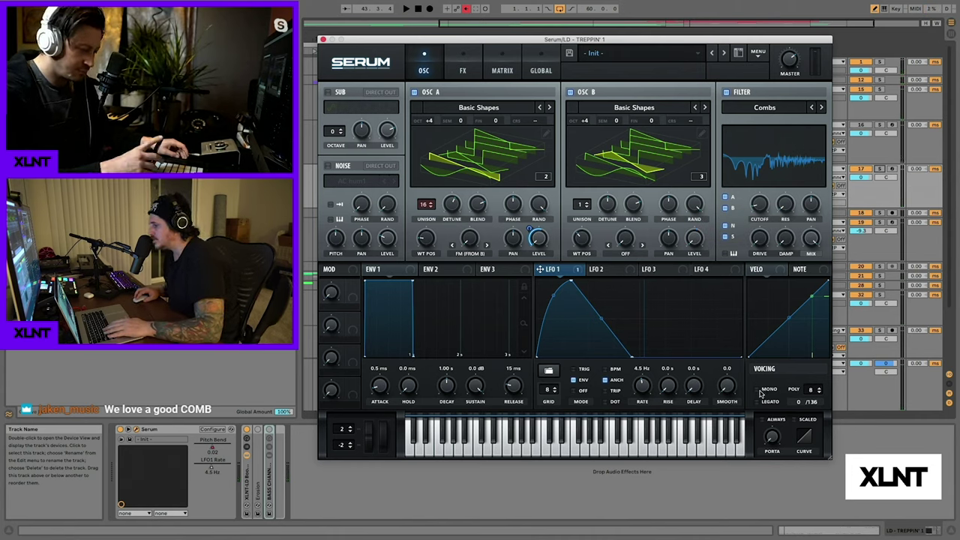
- Switch the voicing to mono and audition the lead
left_click(761, 392)
key("space")
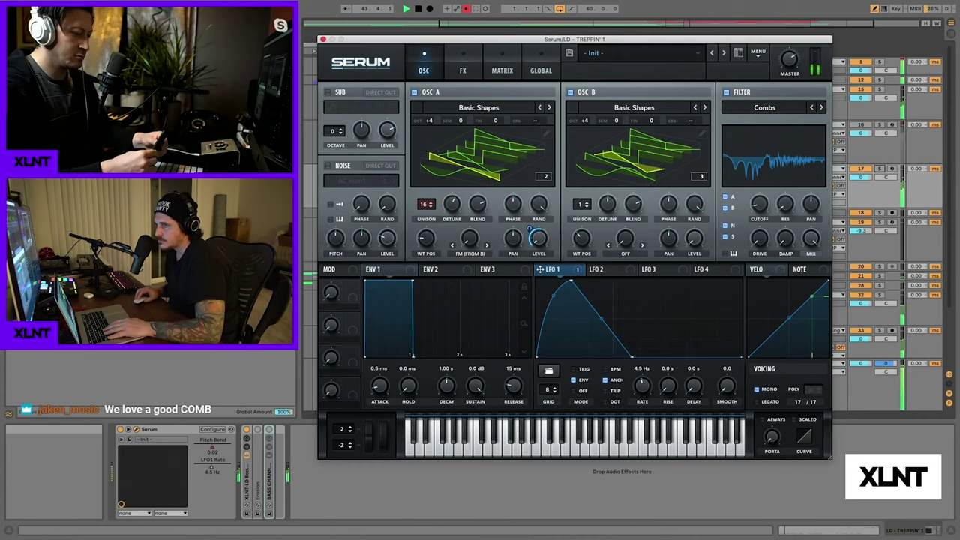
key("space")
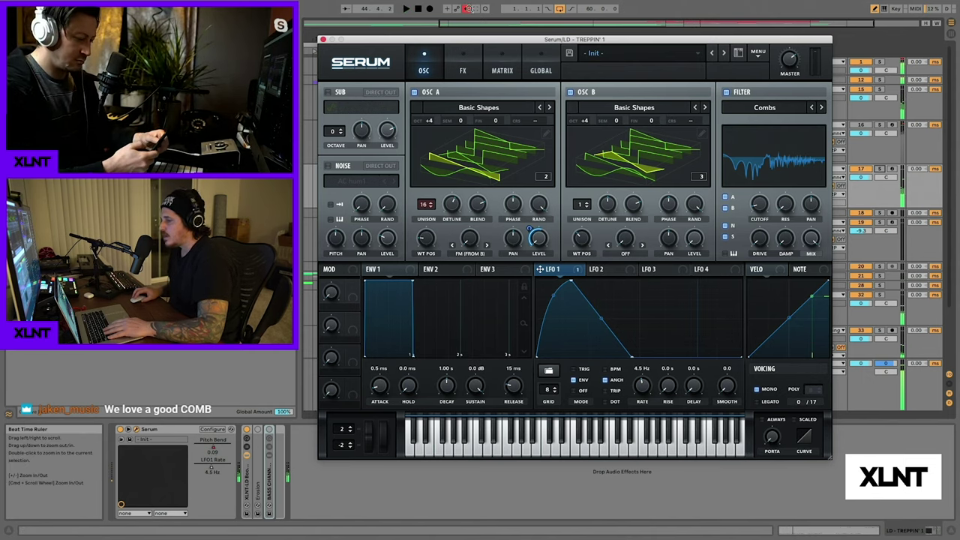
- Enable the noise oscillator with the Analog noise BrightWhite, modulate its level with LFO 1 at an amount of 35, and audition it
left_click(328, 166)
left_click(347, 180)
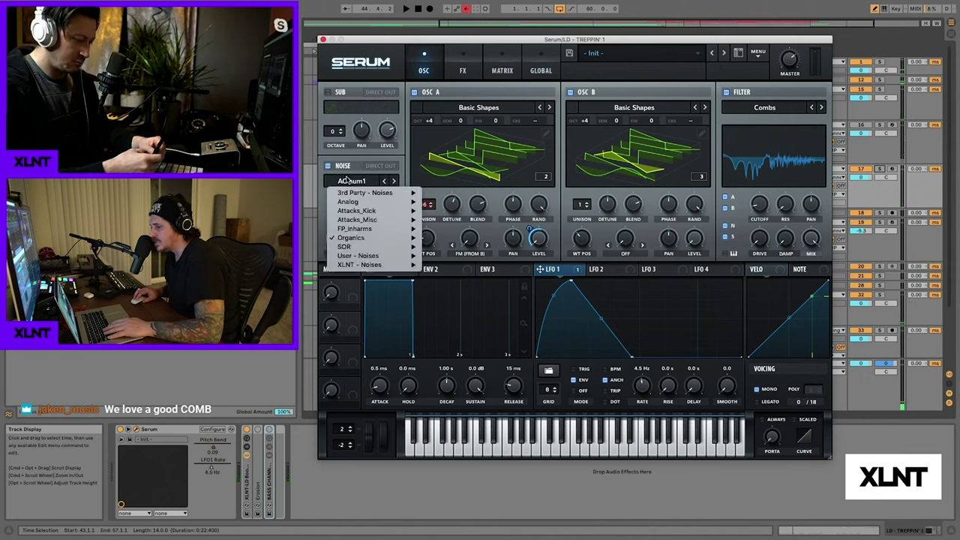
mouse_move(378, 204)
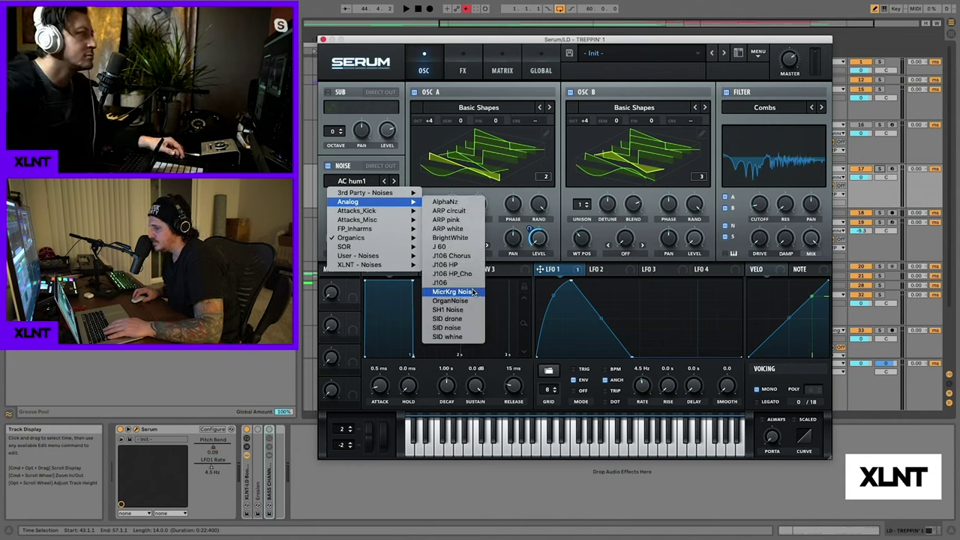
left_click(467, 238)
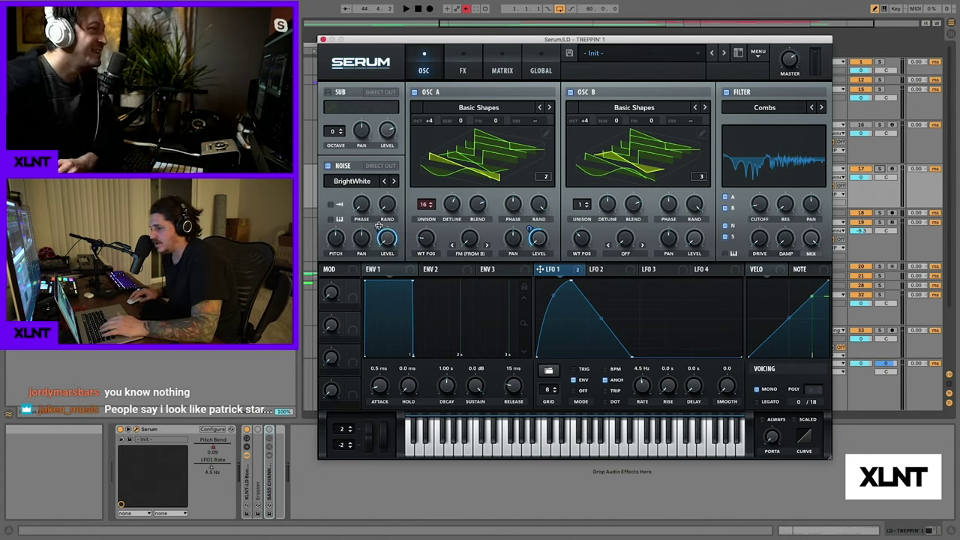
left_click_drag(379, 226, 378, 264)
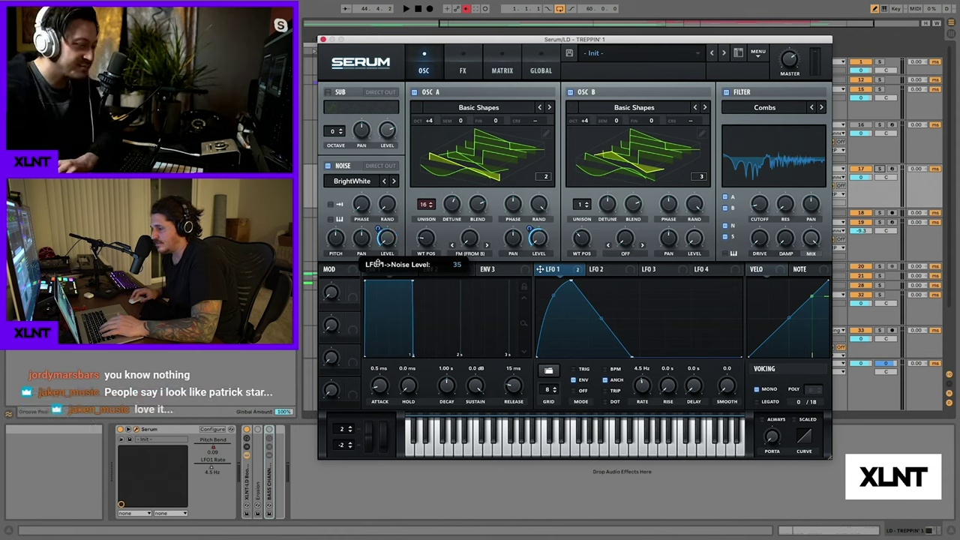
key("space")
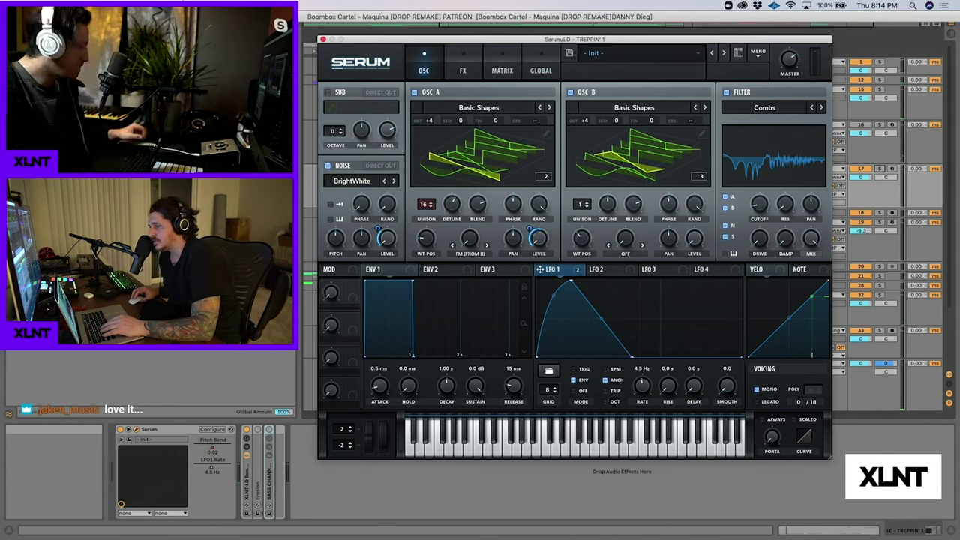
- Load the LD Maquina Boombox.fxr effect chain and bypass its Hyper/Dimension and Compressor effects
left_click(466, 52)
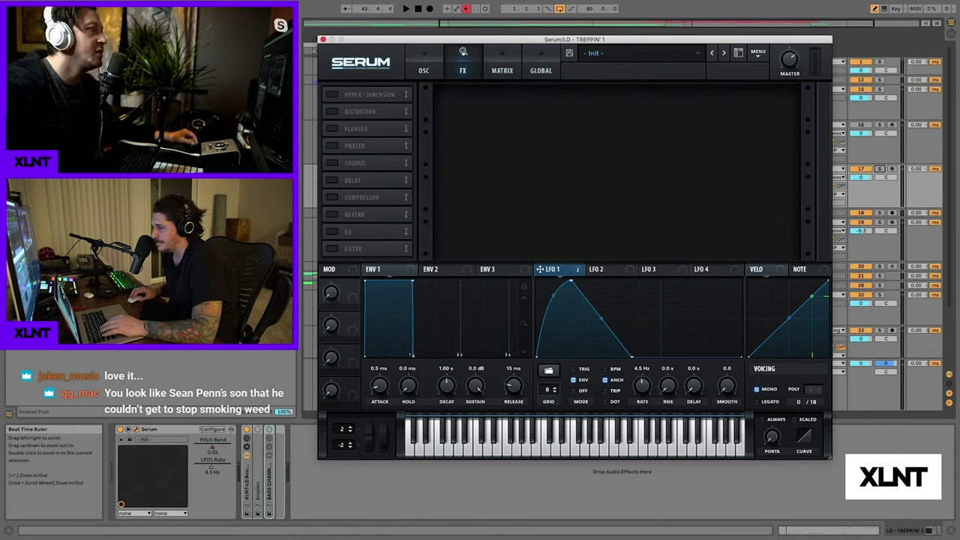
left_click(758, 54)
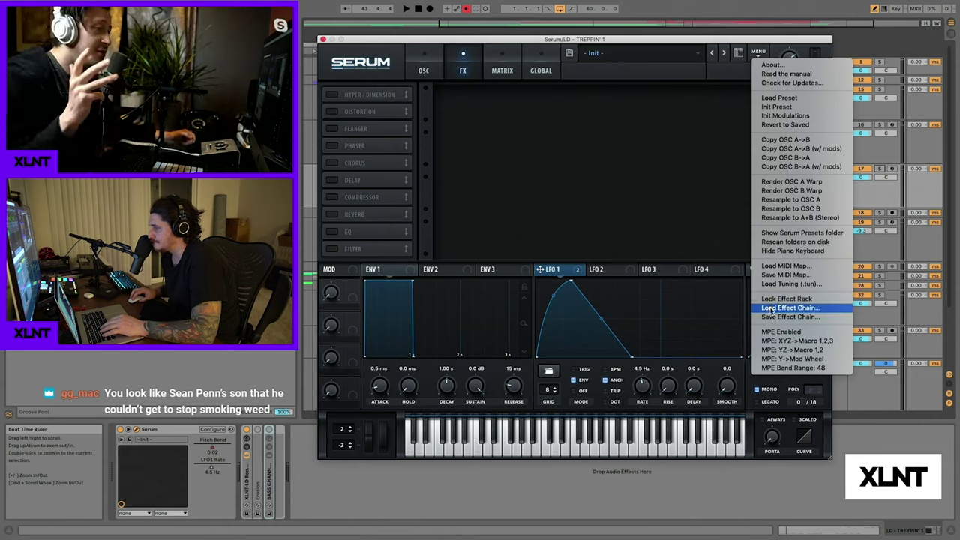
left_click(770, 310)
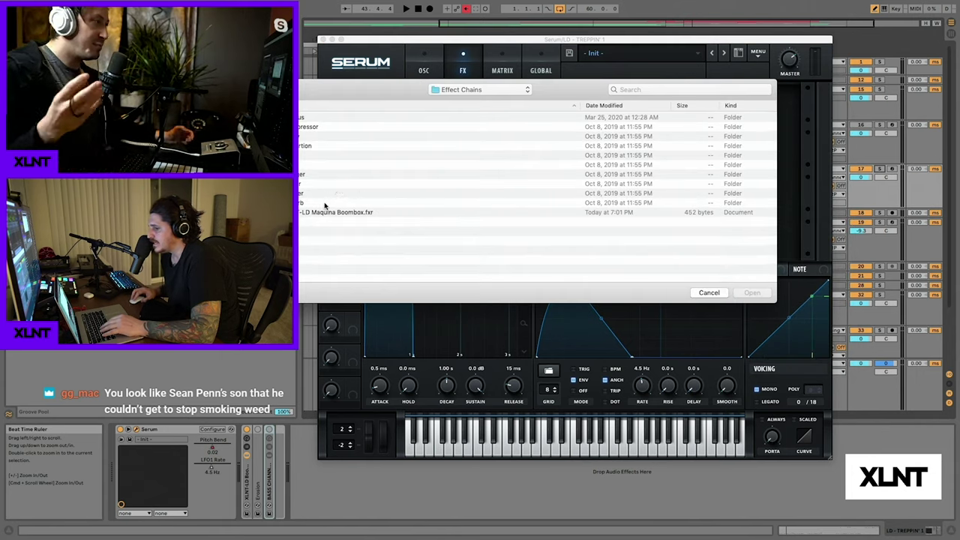
left_click(323, 212)
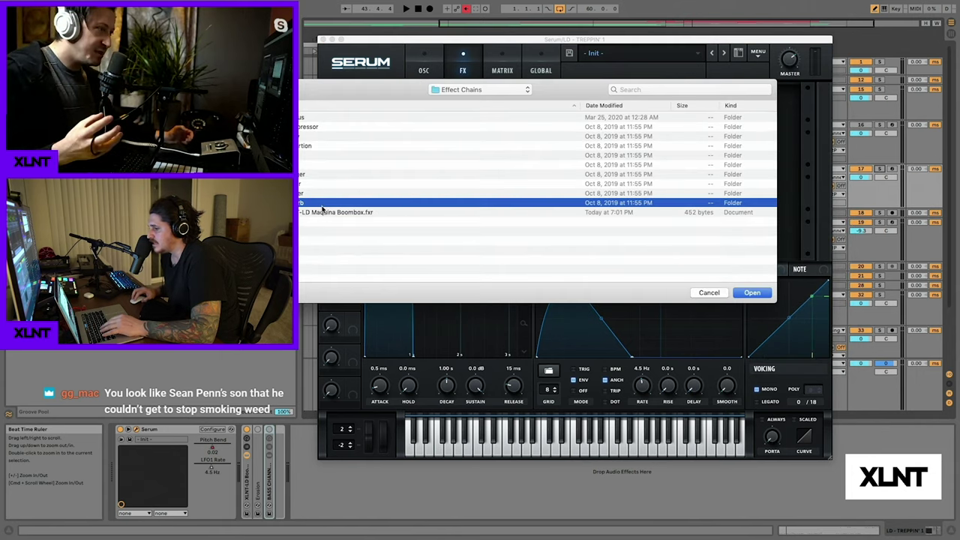
left_click(751, 293)
left_click(807, 147)
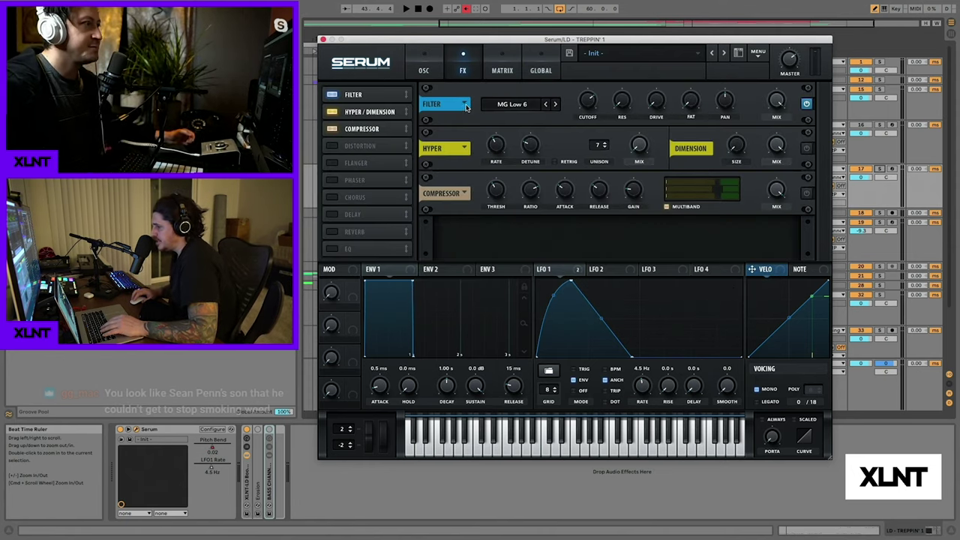
- Modulate the effect filter's cutoff with LFO 1 and audition the lead
key("space")
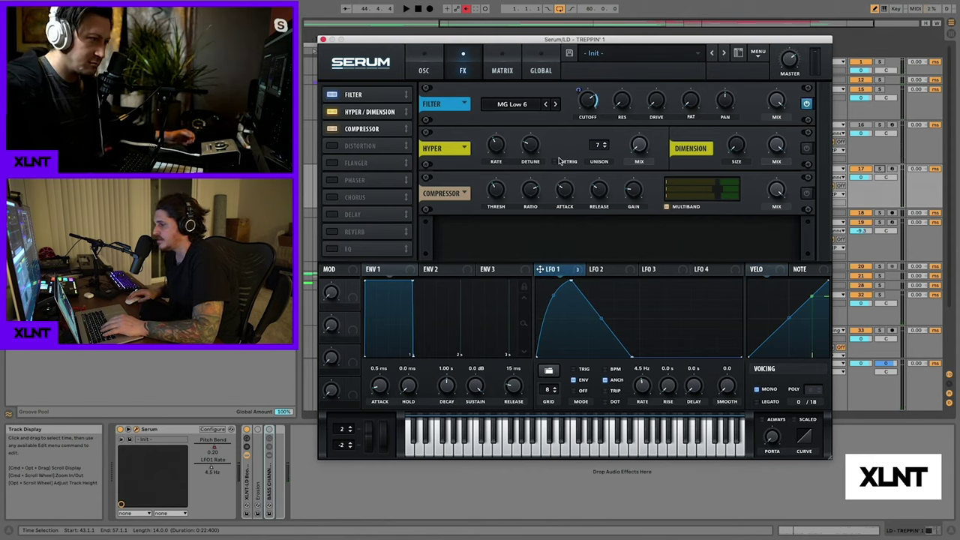
key("space")
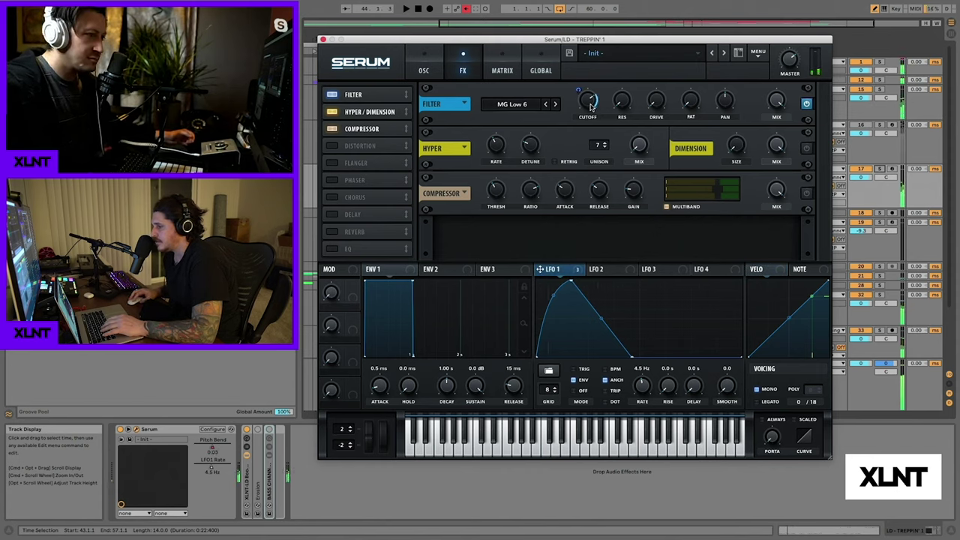
- Re-enable the Hyper/Dimension and Compressor effects and audition the lead through the full effect chain
mouse_move(591, 107)
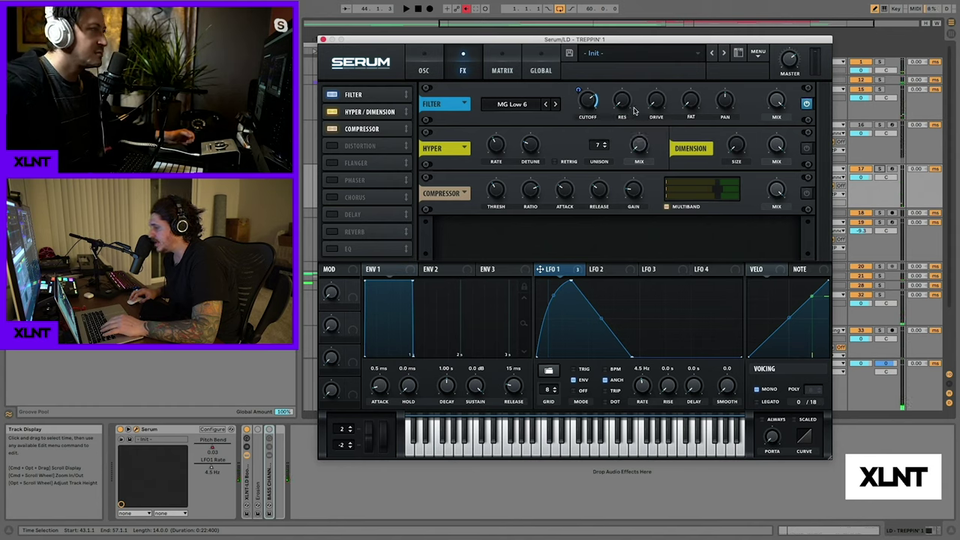
mouse_move(649, 107)
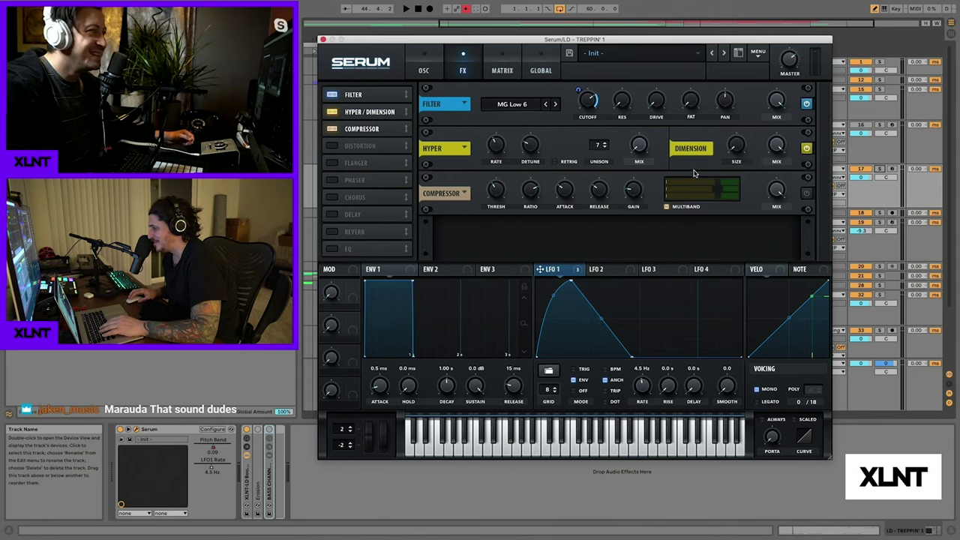
key("space")
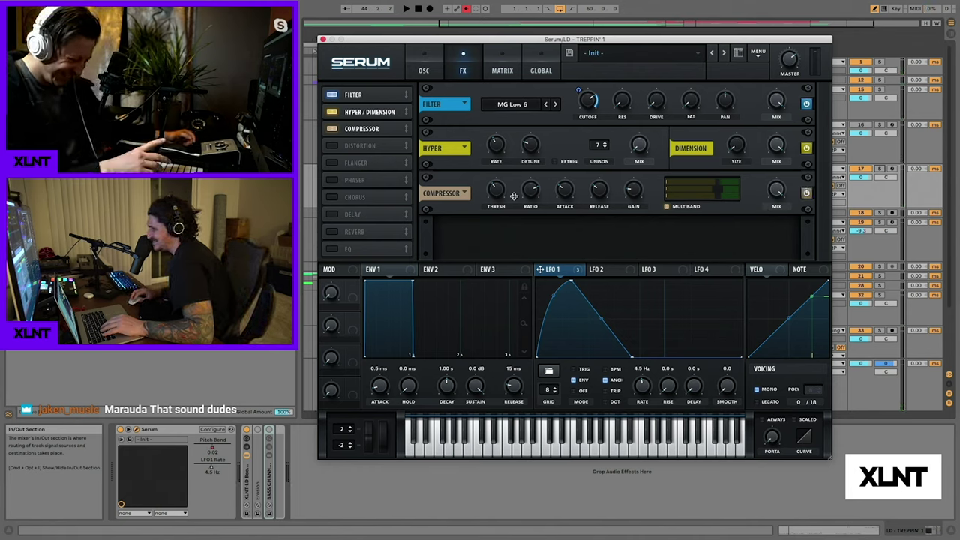
mouse_move(502, 197)
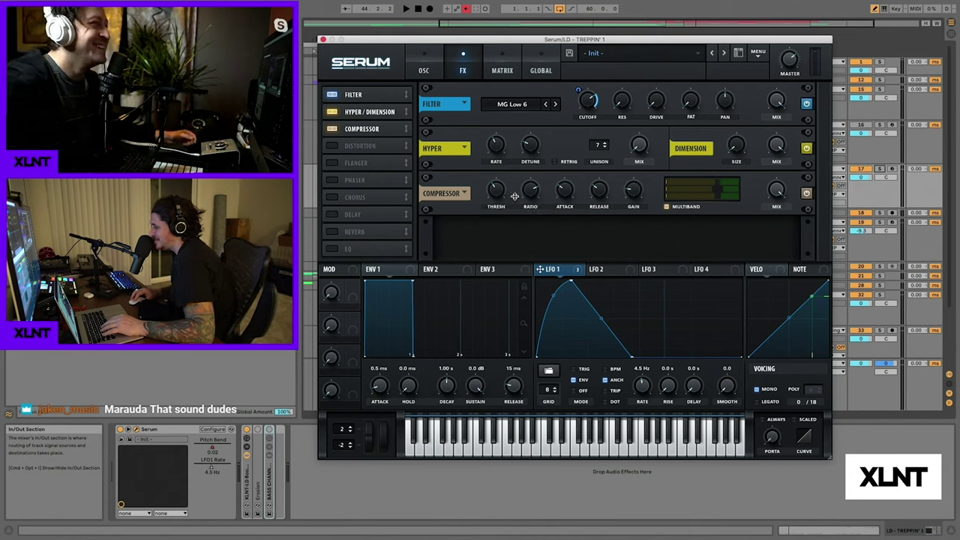
mouse_move(533, 195)
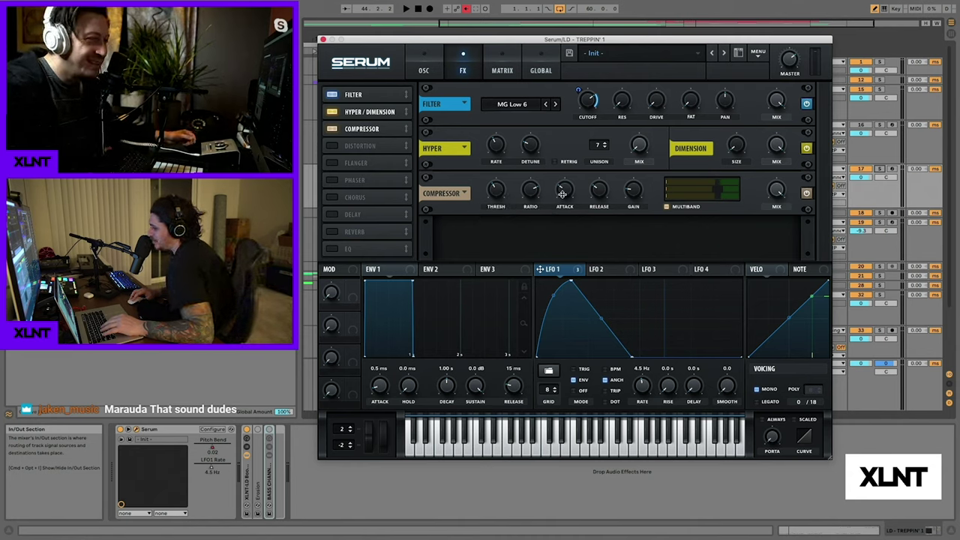
mouse_move(597, 189)
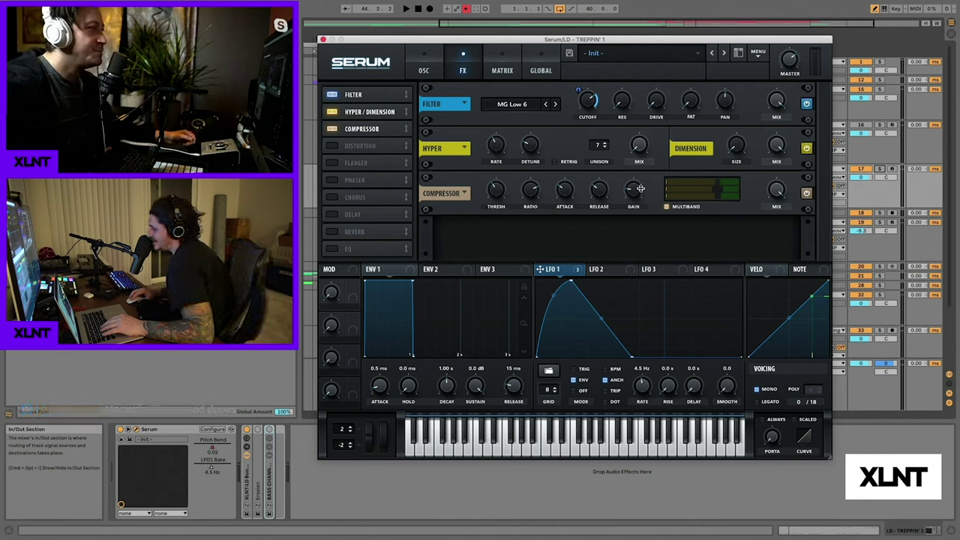
key("space")
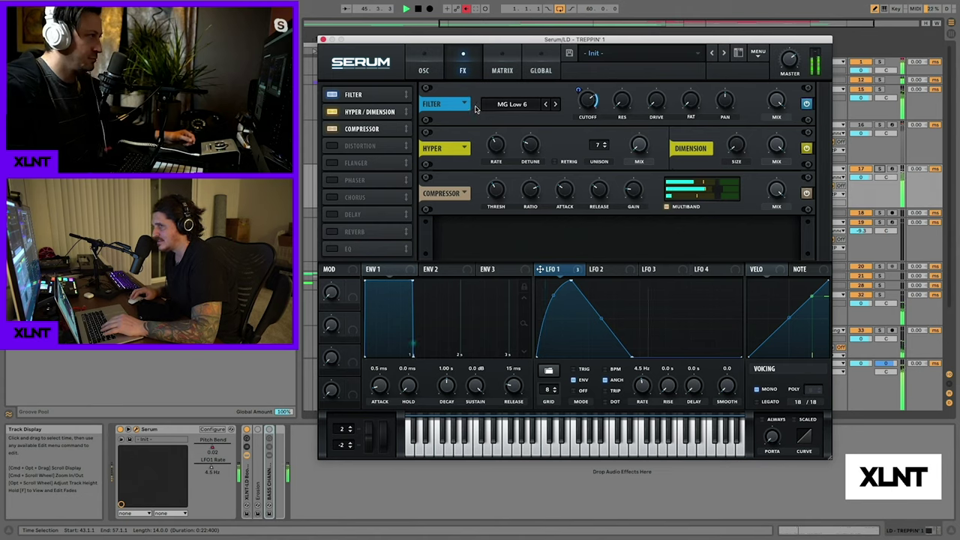
key("space")
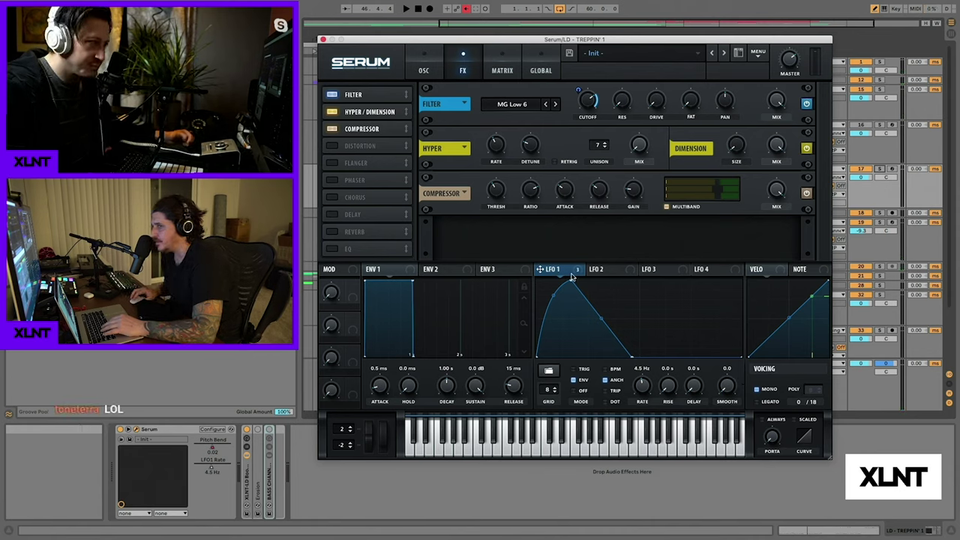
- Give LFO 2 the Basic shape flat 50 in Env mode and lower its end point slightly for a gentle downward slope
left_click(597, 270)
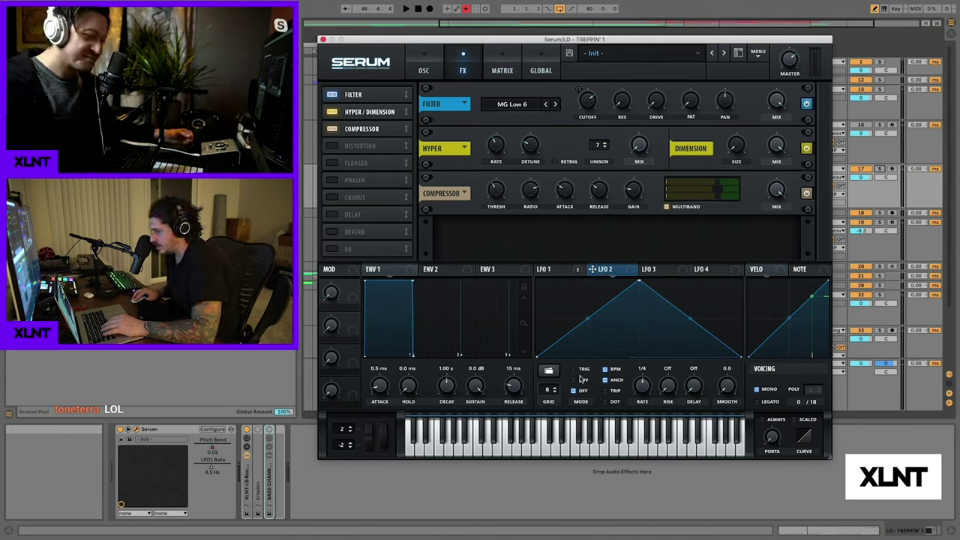
left_click(554, 373)
mouse_move(561, 376)
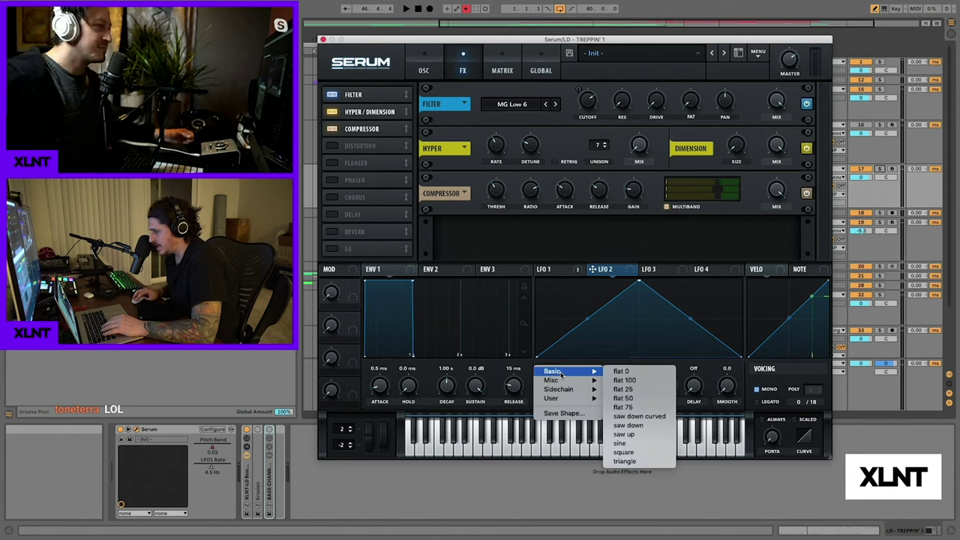
left_click(622, 398)
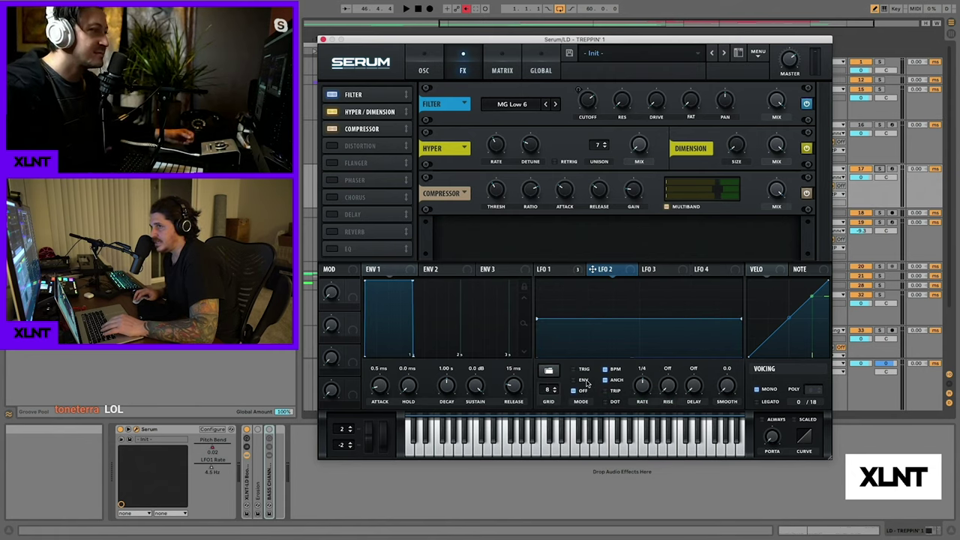
left_click(577, 381)
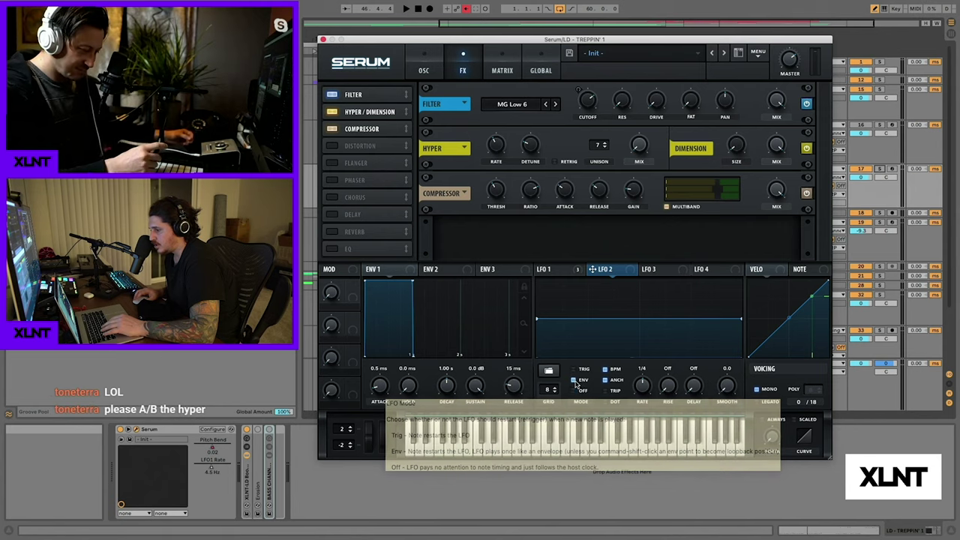
left_click_drag(739, 321, 747, 329)
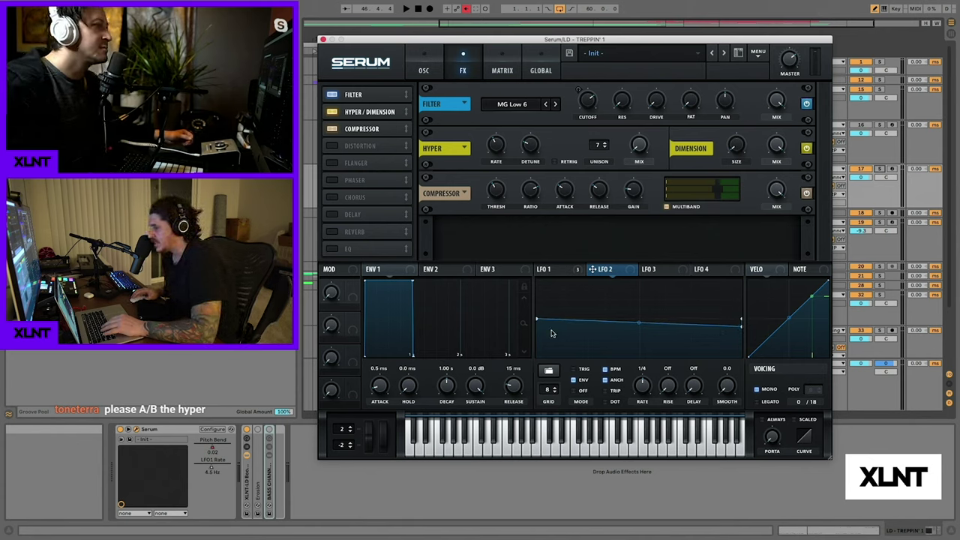
- Route LFO 2 to the global Mast.Tun destination in the modulation matrix with a small positive amount and audition it
left_click(492, 62)
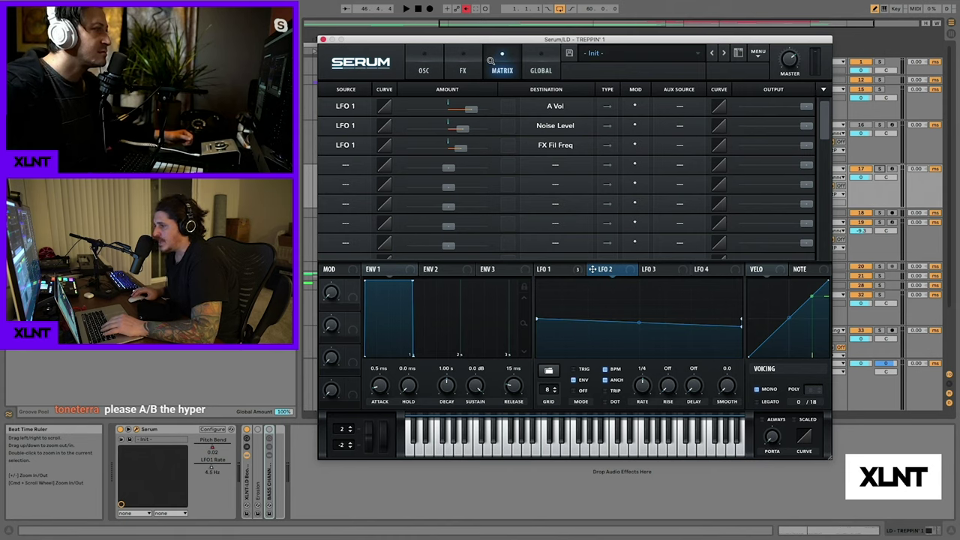
left_click(345, 167)
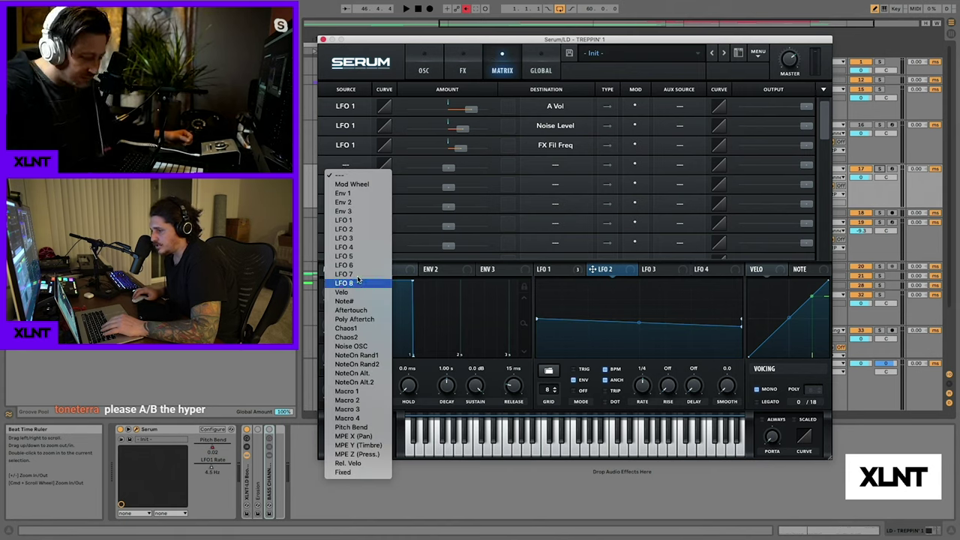
left_click(352, 229)
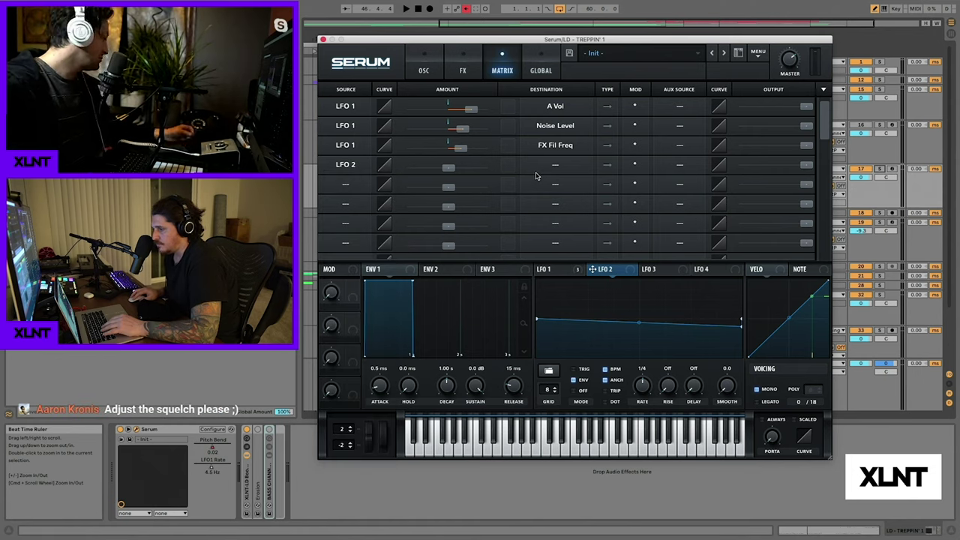
left_click(537, 170)
mouse_move(544, 238)
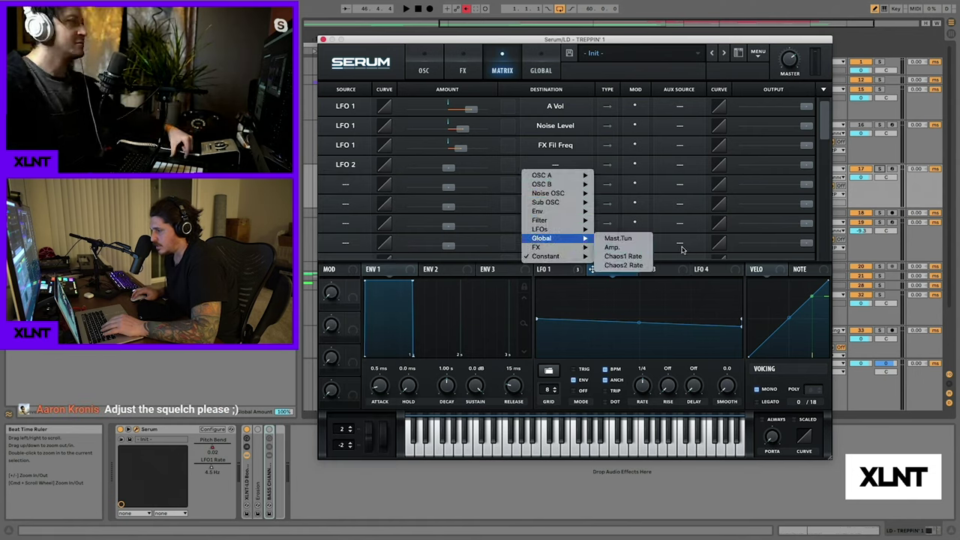
left_click(622, 247)
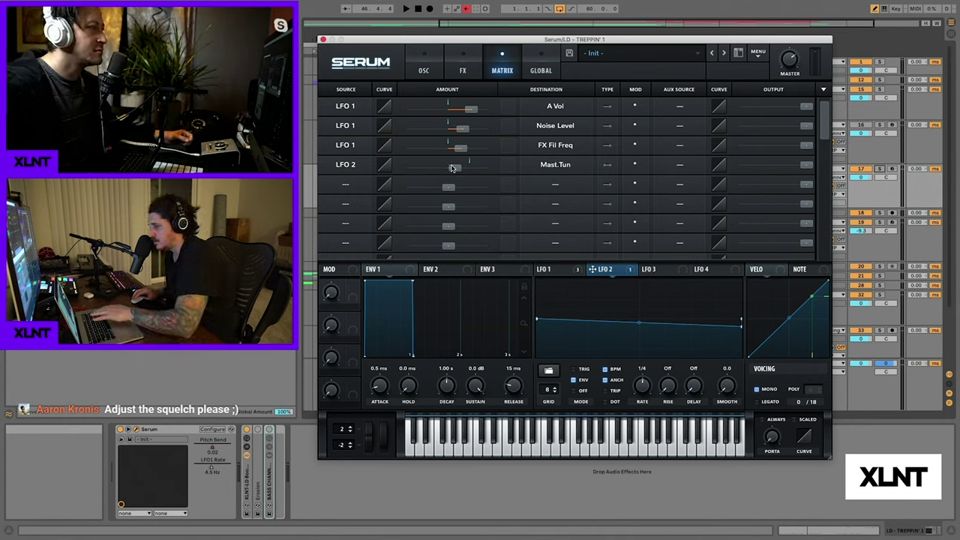
key("space")
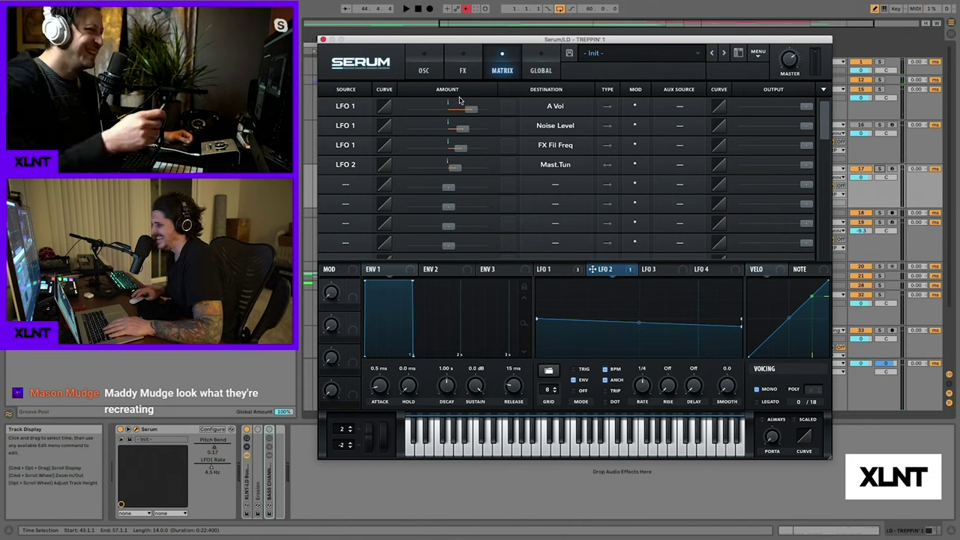
- Solo the lead track and compare its sound with the Hyper/Dimension effect bypassed and enabled, leaving the effect on
left_click(463, 72)
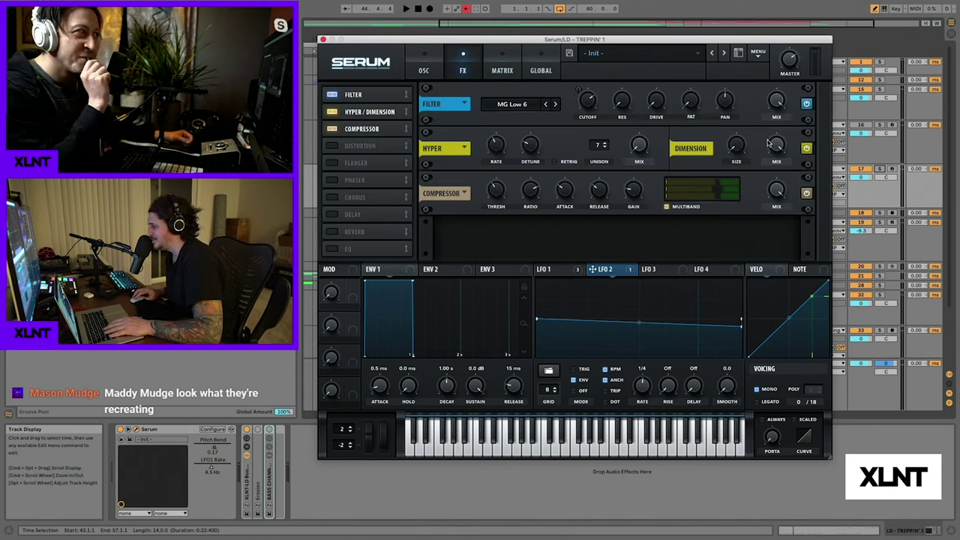
key("space")
left_click(806, 149)
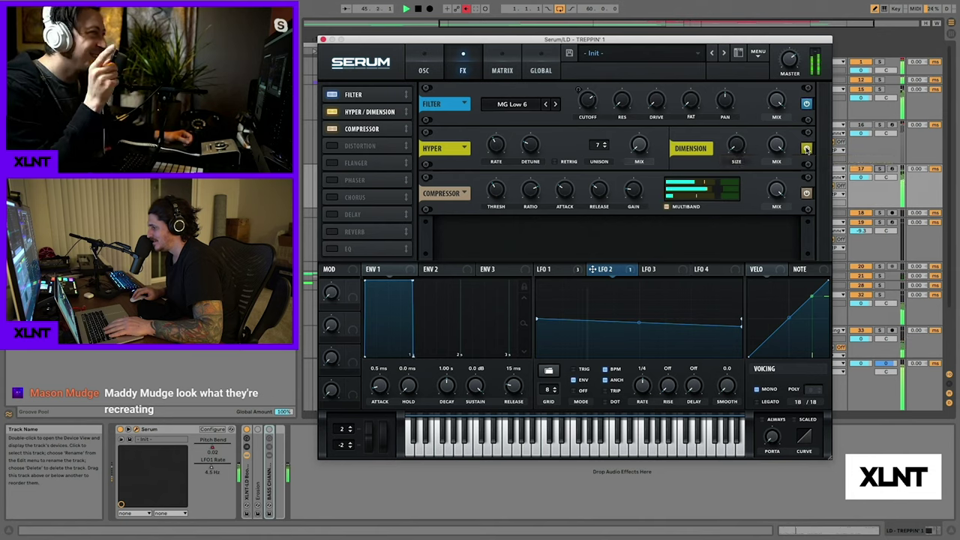
key("space")
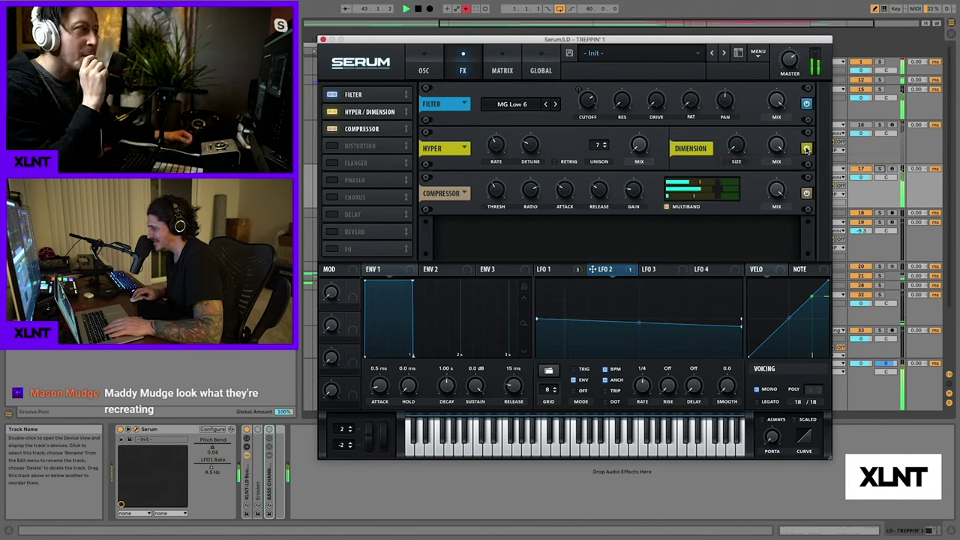
left_click(806, 149)
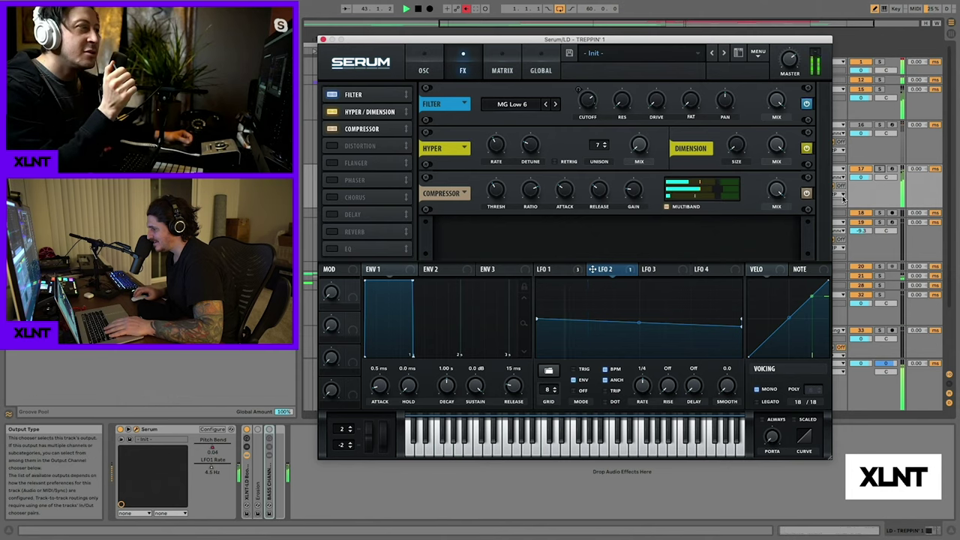
left_click(807, 148)
key("space")
key("space")
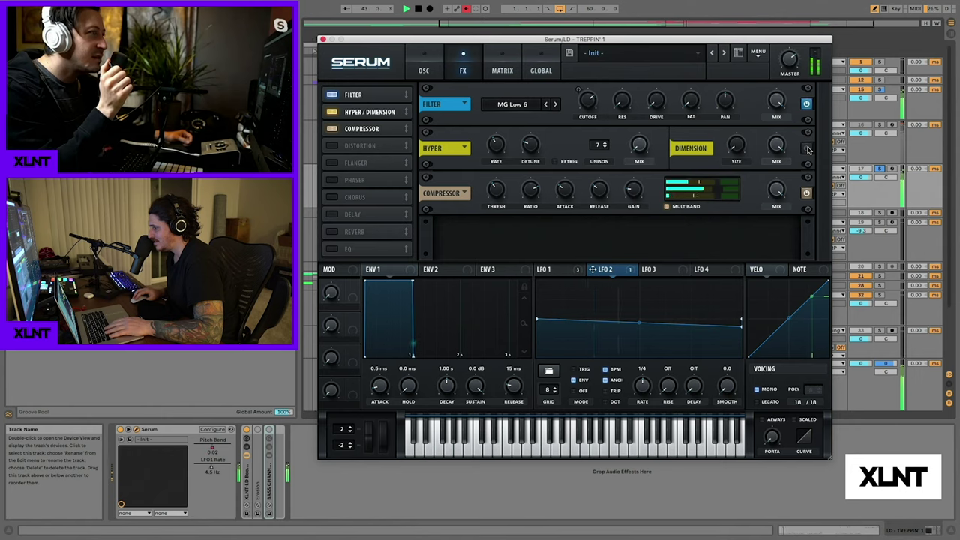
left_click(808, 149)
key("space")
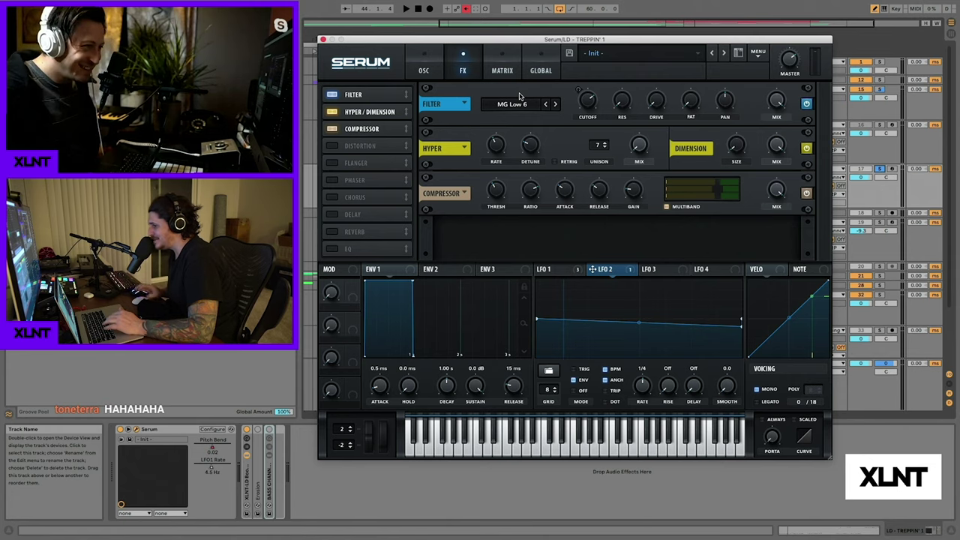
- Set the pitch bend range to 12 up and -12 down and audition the lead
left_click(432, 71)
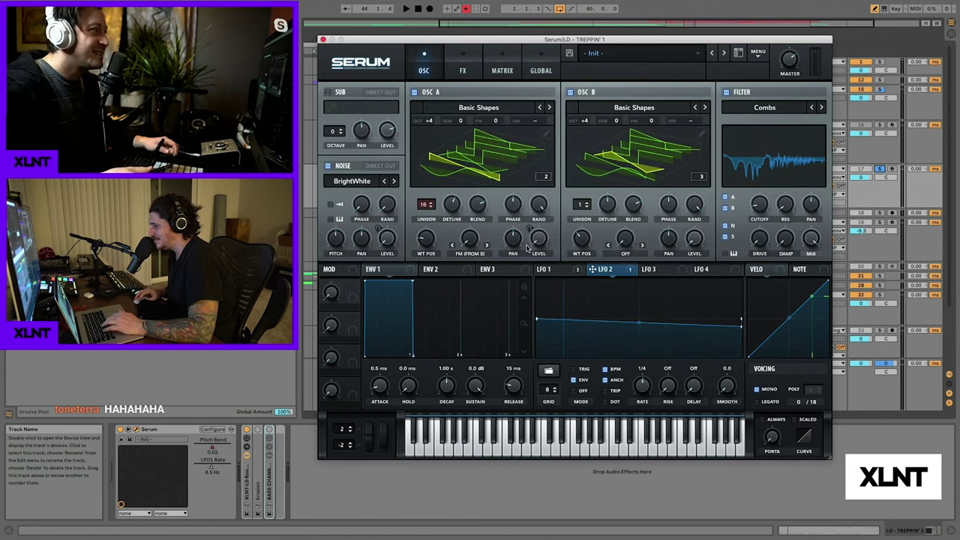
left_click(457, 70)
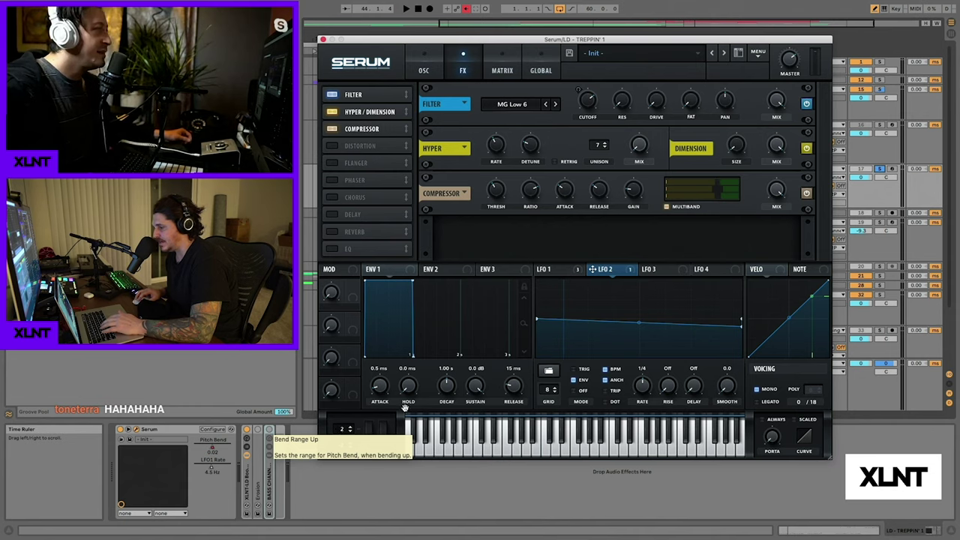
double_click(342, 429)
type("12")
key("Return")
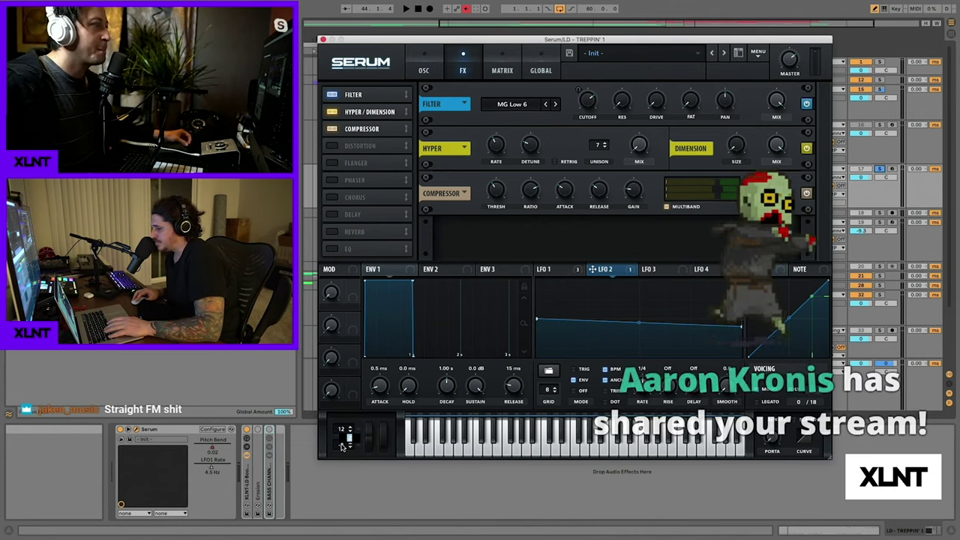
double_click(342, 446)
type("-12")
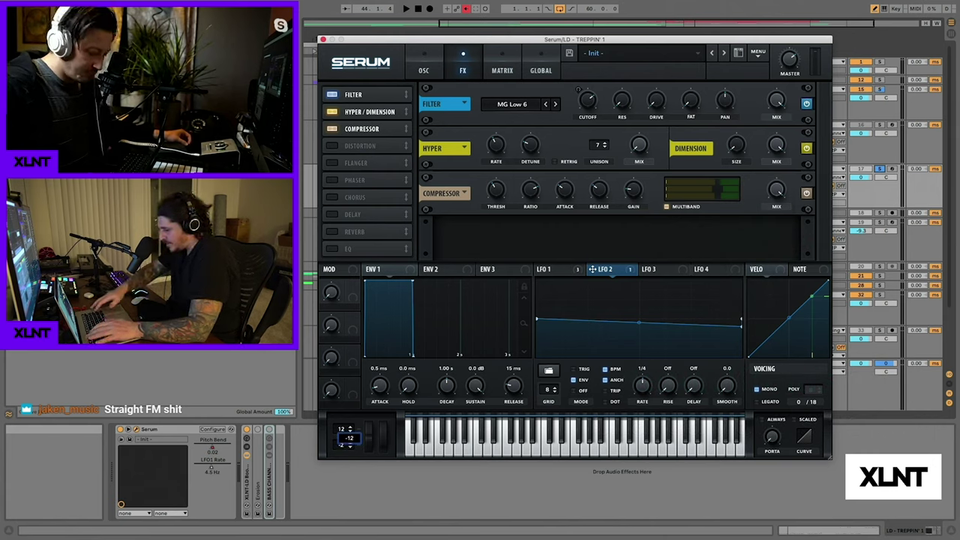
key("Return")
key("space")
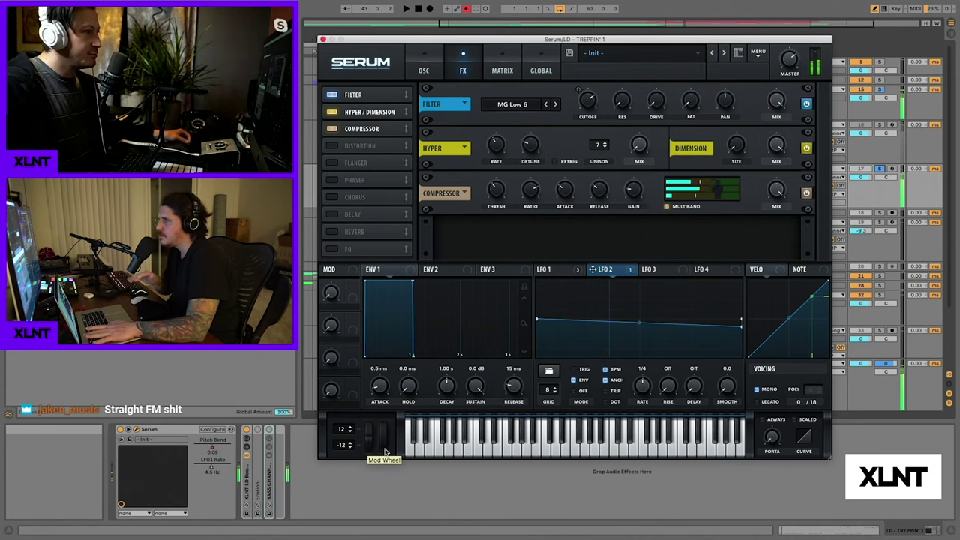
key("space")
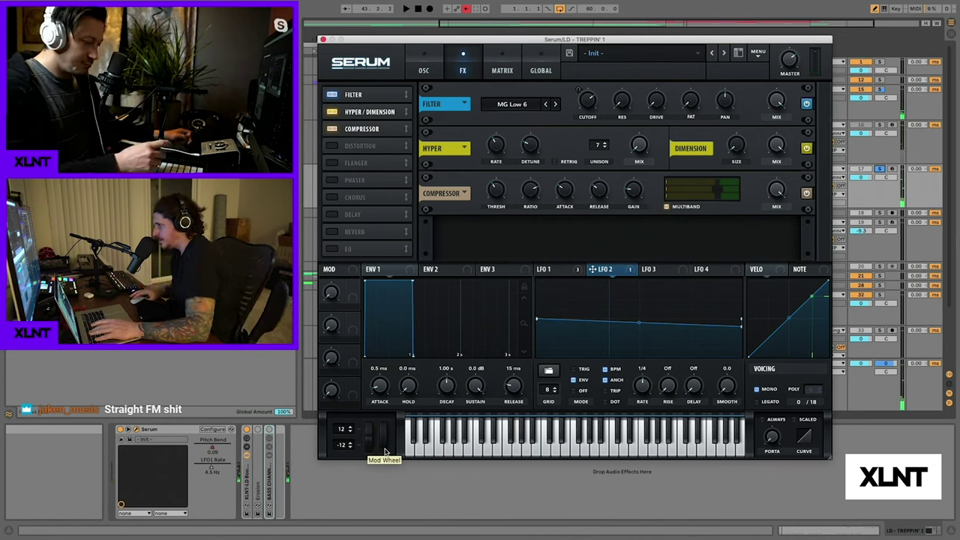
- Audition the lead with its pitch bend, then play it again with the oscillator page shown
key("space")
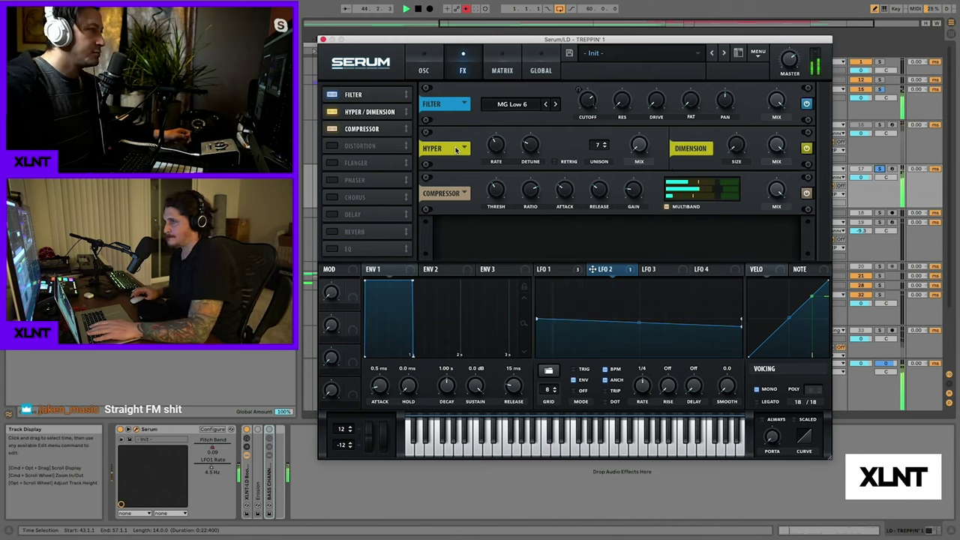
key("space")
left_click(432, 60)
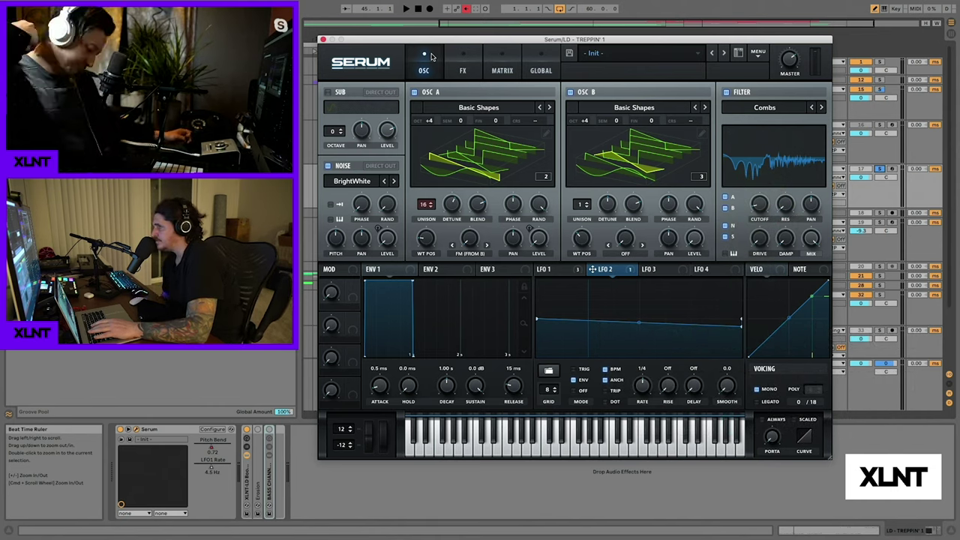
key("space")
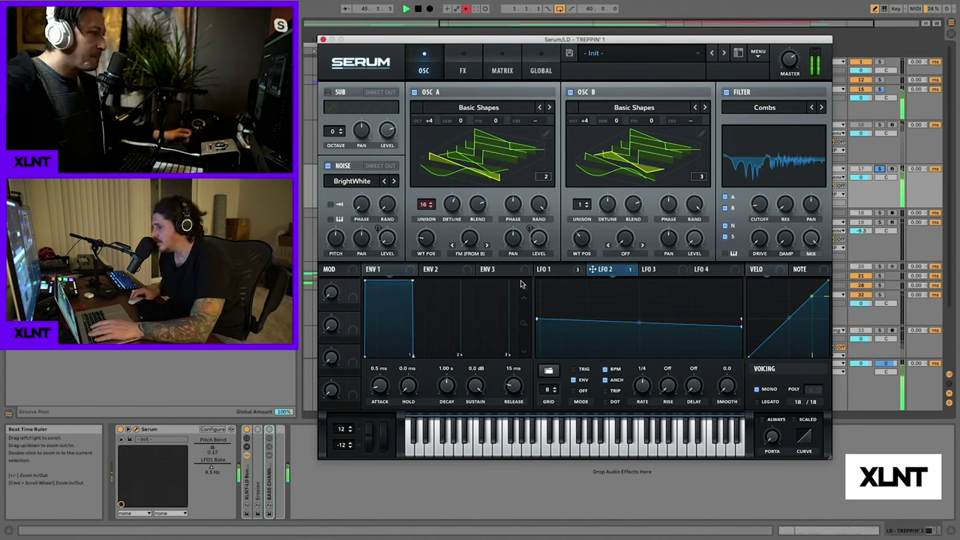
- Raise LFO 1's rate to 9.4 Hz and audition the lead
left_click(550, 271)
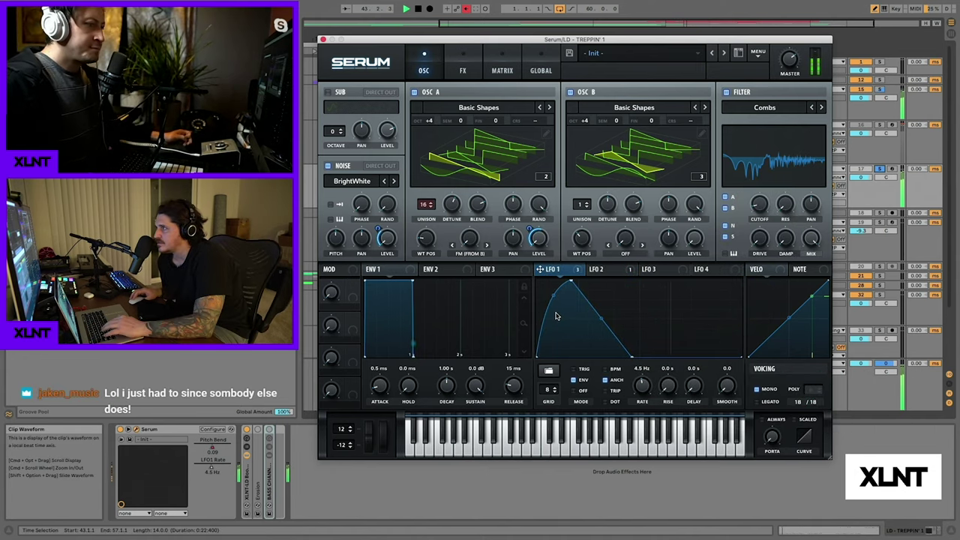
key("space")
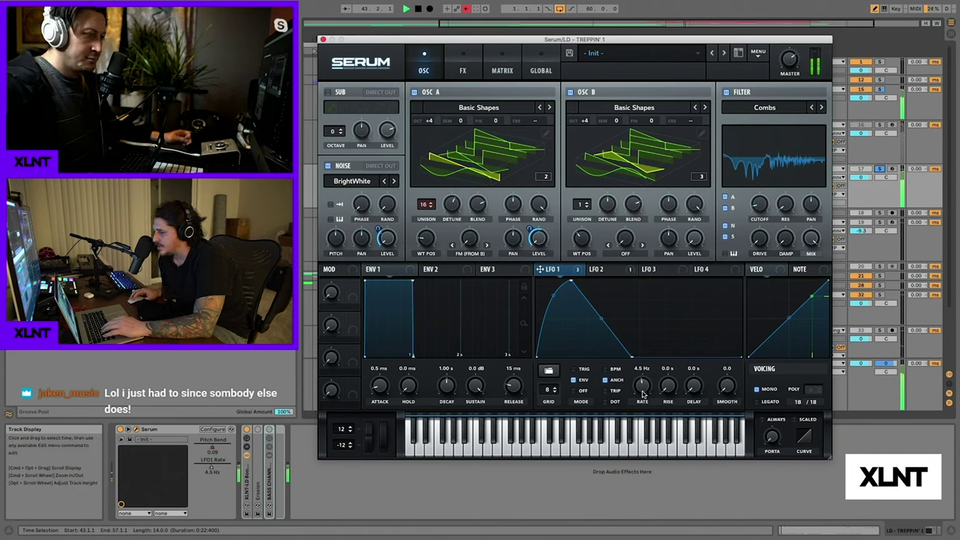
key("space")
key("space")
left_click_drag(643, 386, 617, 372)
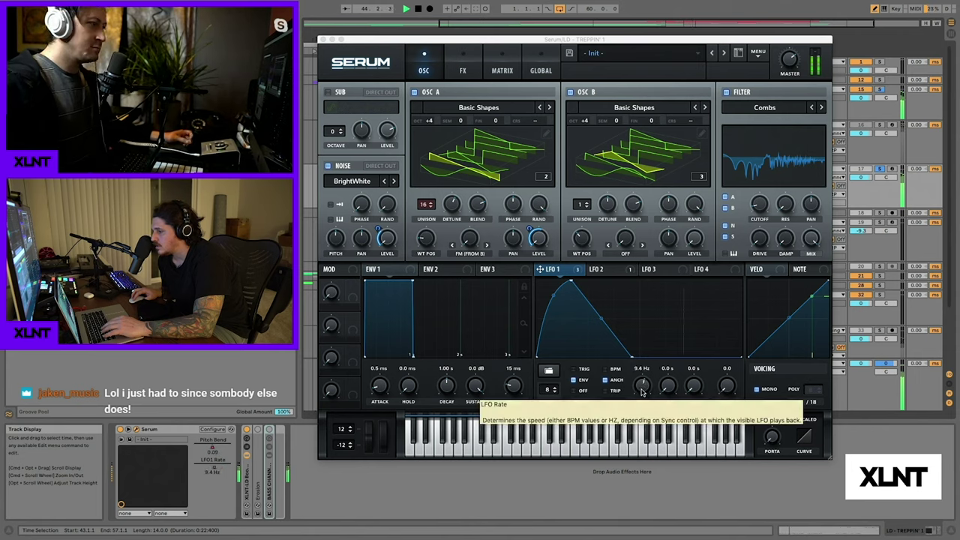
key("space")
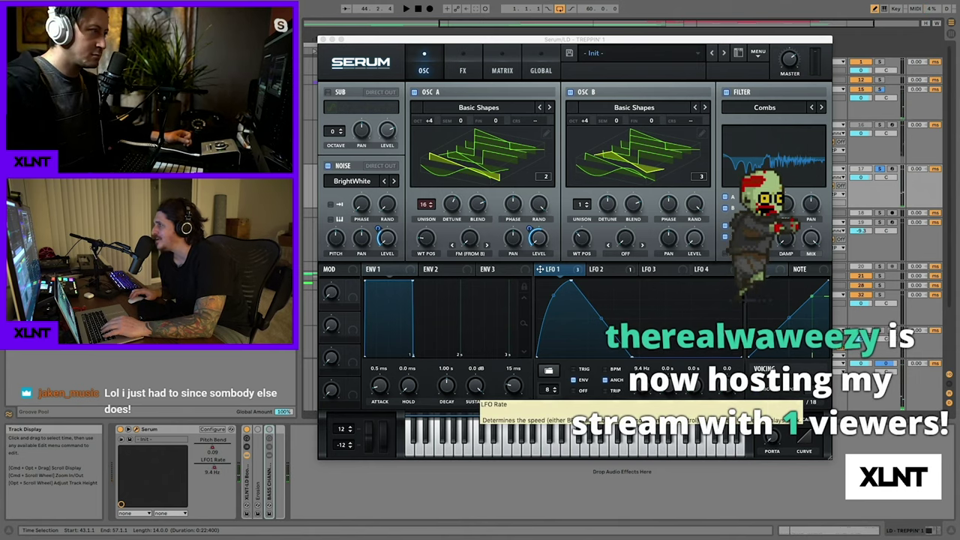
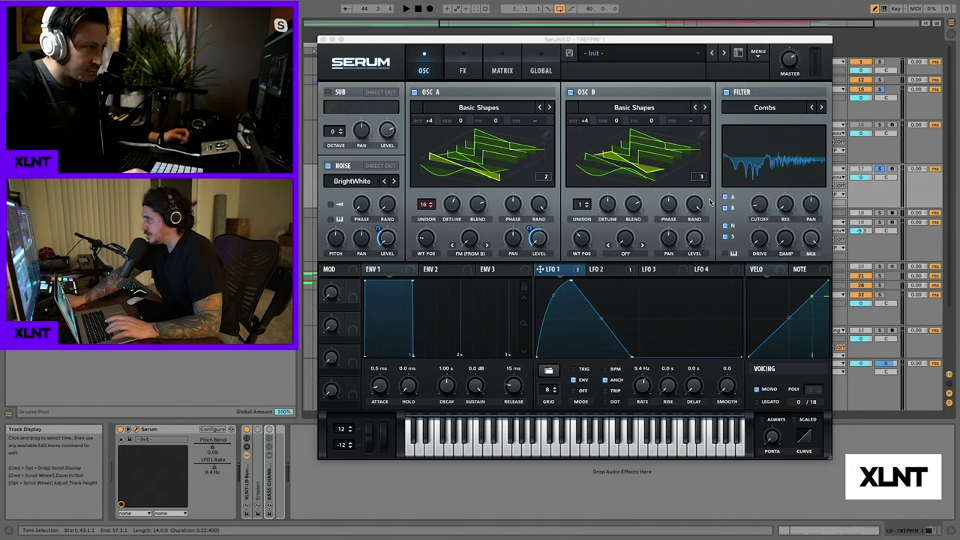
- Unsolo the lead track, audition it in the full drop and close the Serum window
key("space")
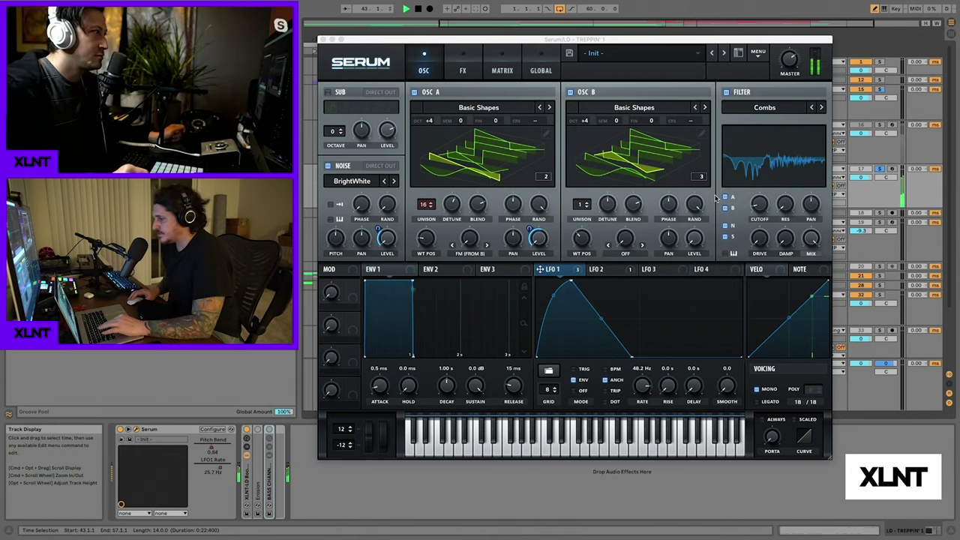
left_click(883, 169)
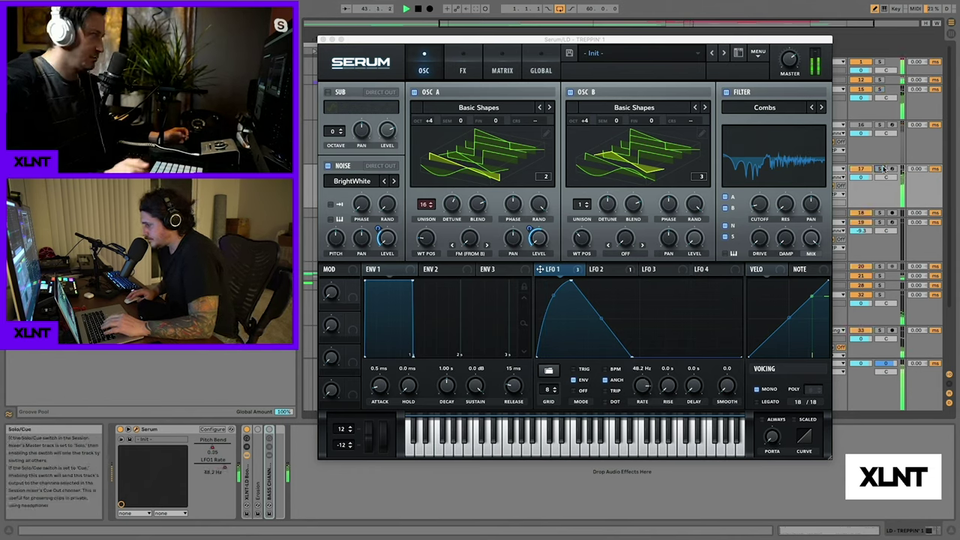
key("space")
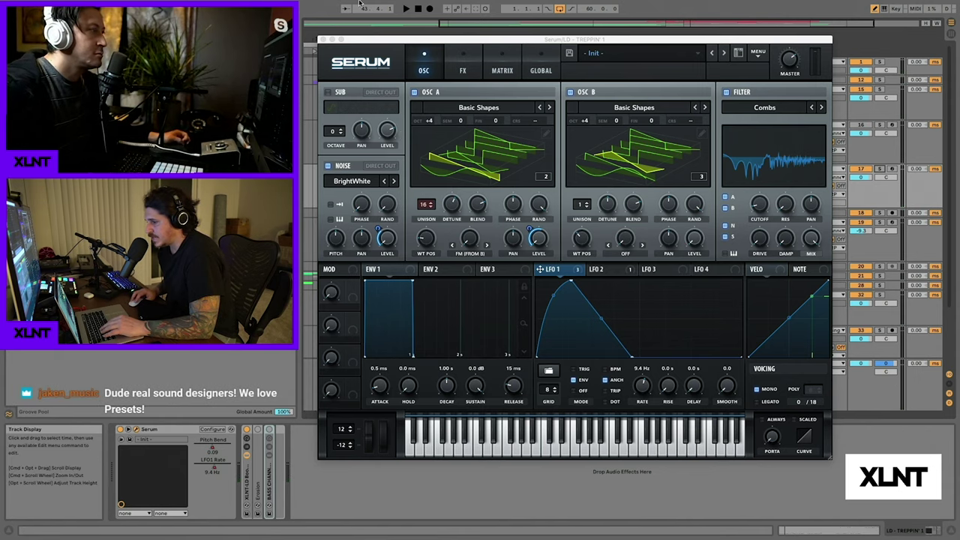
left_click(324, 40)
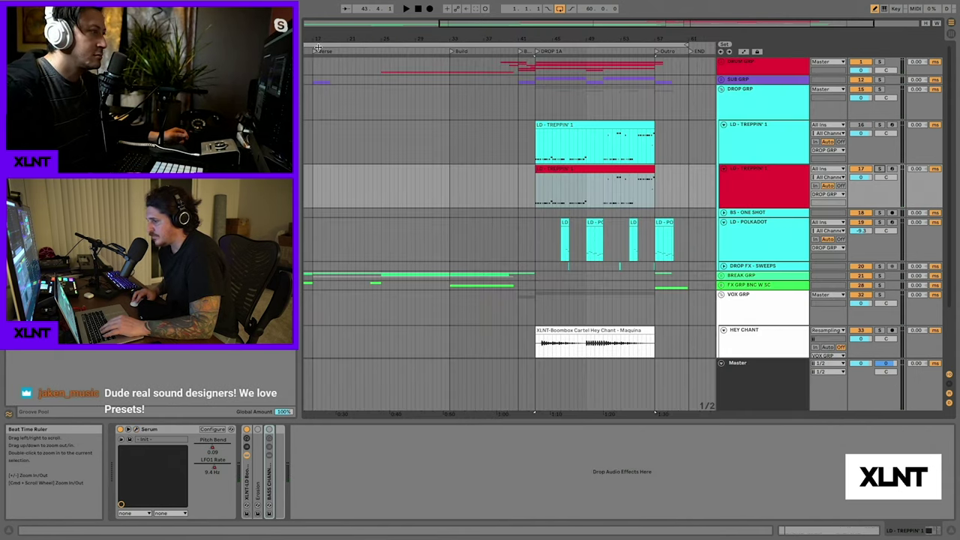
- Unfold and enable the Erosion device after Serum and audition the Wide Noise effect on the lead
double_click(258, 465)
left_click(258, 430)
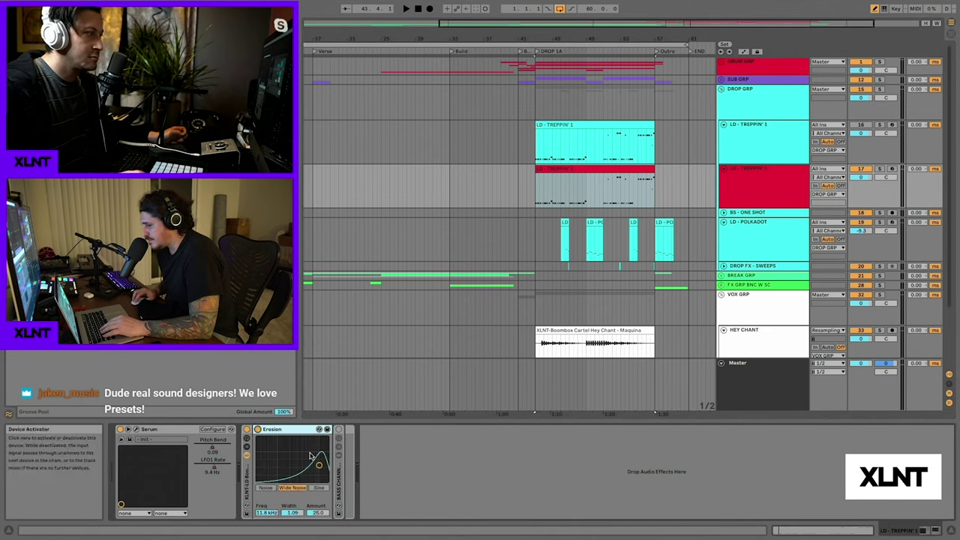
key("space")
key("space")
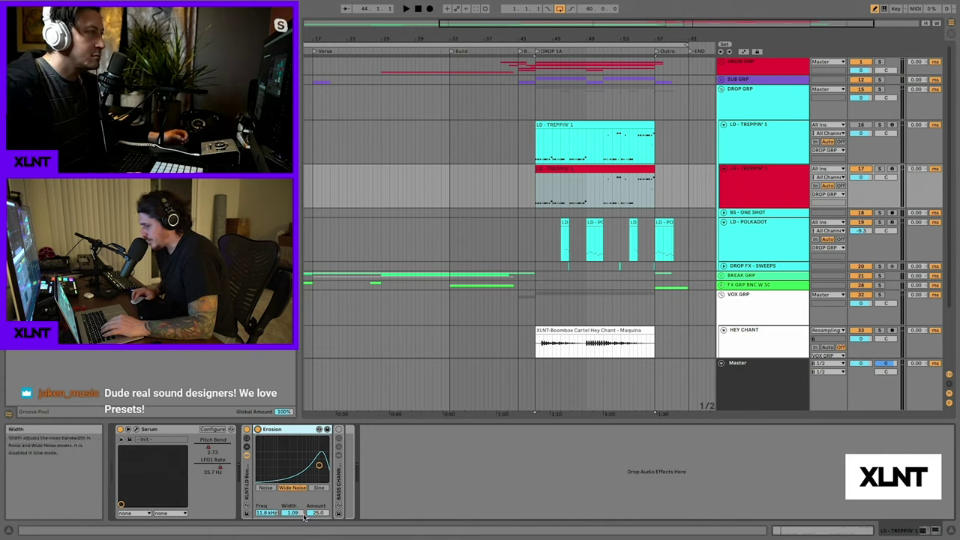
- Enable the BASS CHANNEL STRIP rack and its Frequency Shifter, comparing the shifter on and off during playback, and fold the shifter
double_click(340, 486)
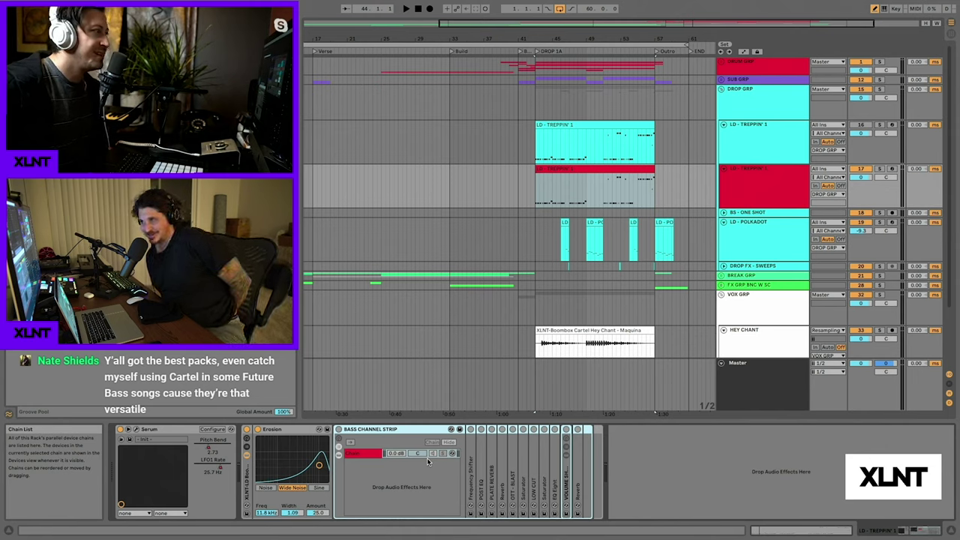
left_click(340, 430)
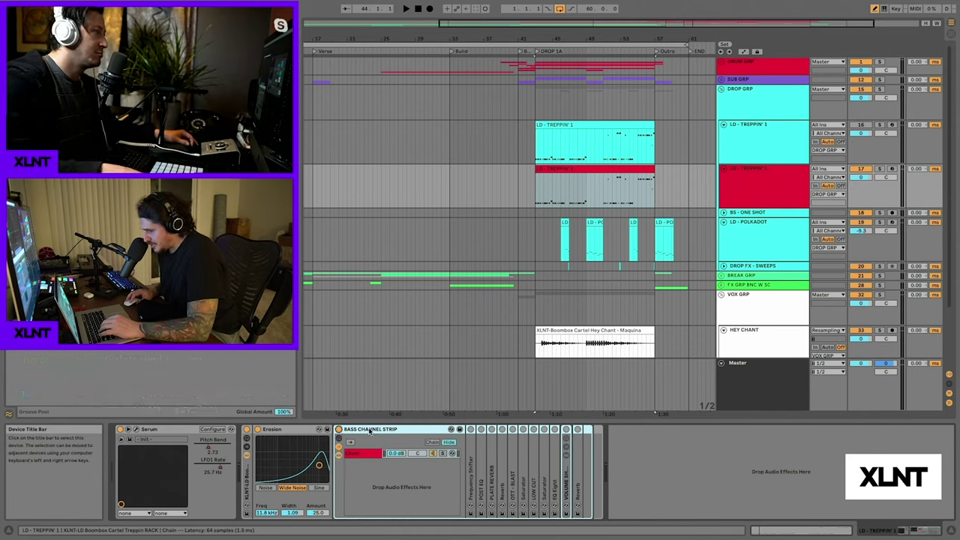
double_click(471, 483)
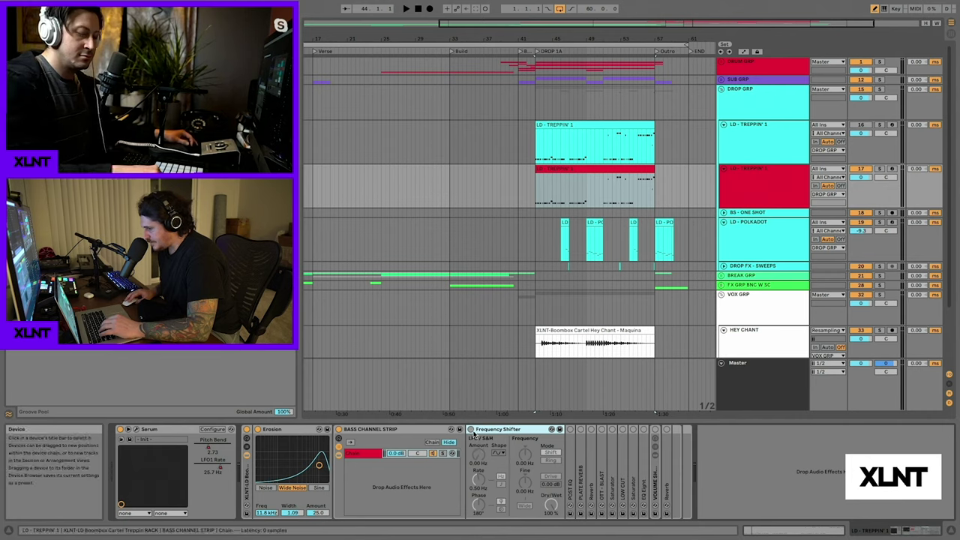
key("space")
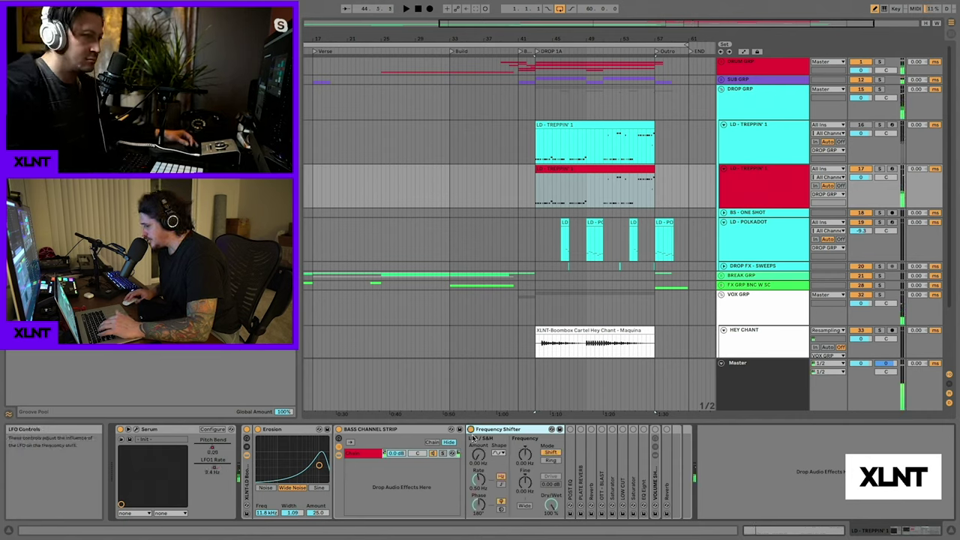
left_click(472, 429)
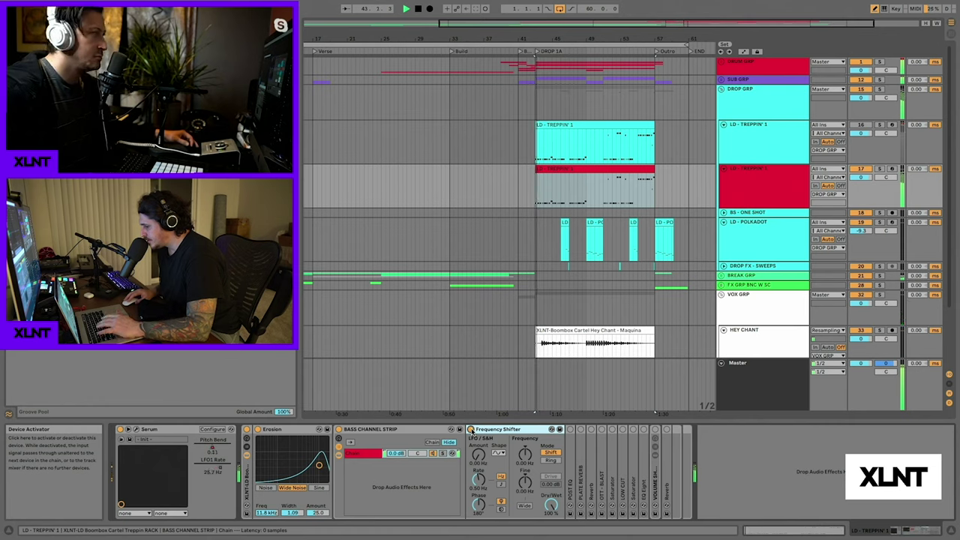
left_click(472, 429)
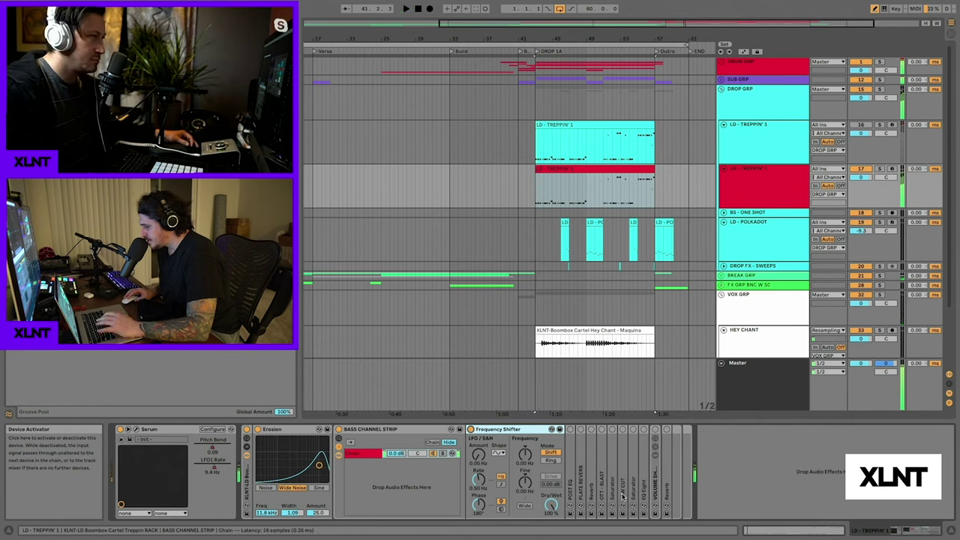
double_click(514, 429)
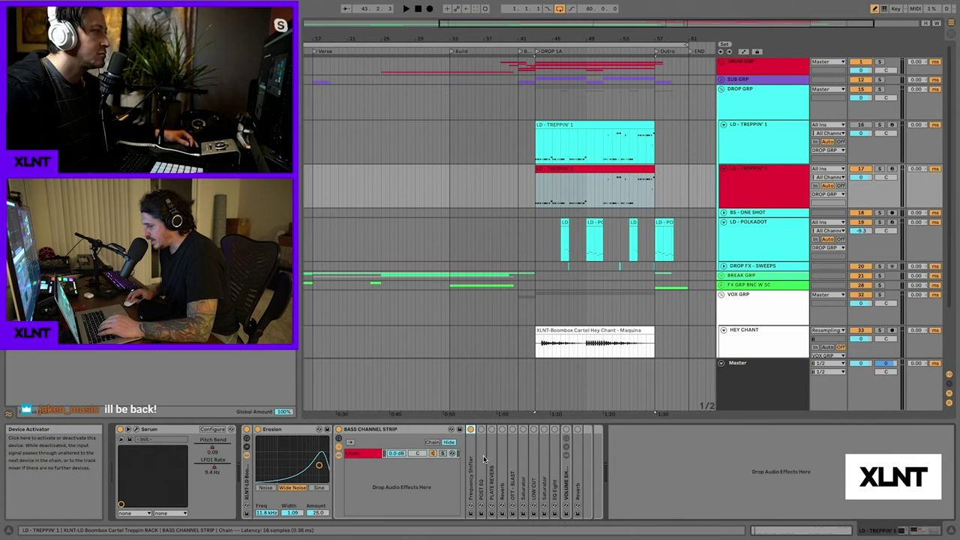
- Unfold and enable the POST EQ low cut, audition it and fold the device again
double_click(482, 438)
left_click(481, 429)
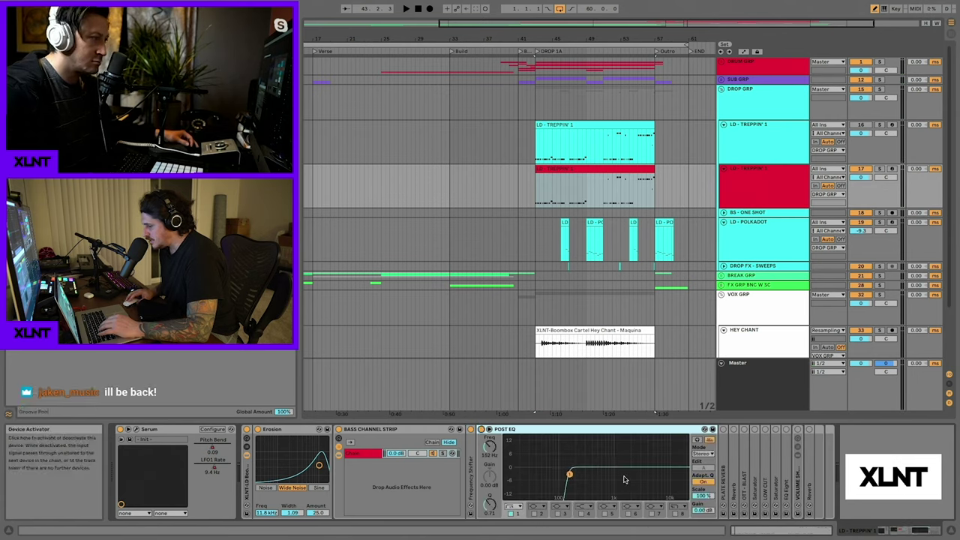
key("space")
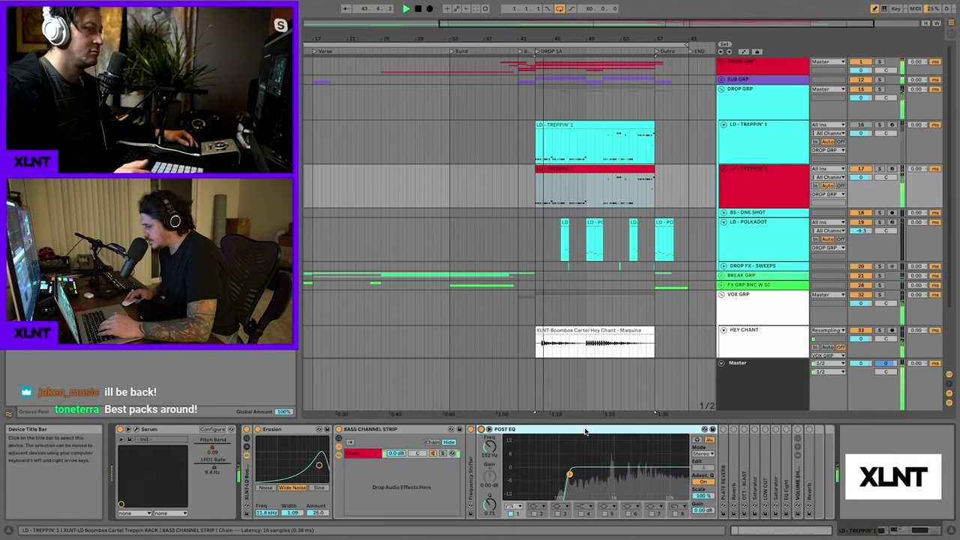
double_click(585, 428)
- Enable PLATE REVERB and the Reverb after it, checking the plate's Decay Time automation and auditioning the lead
double_click(491, 460)
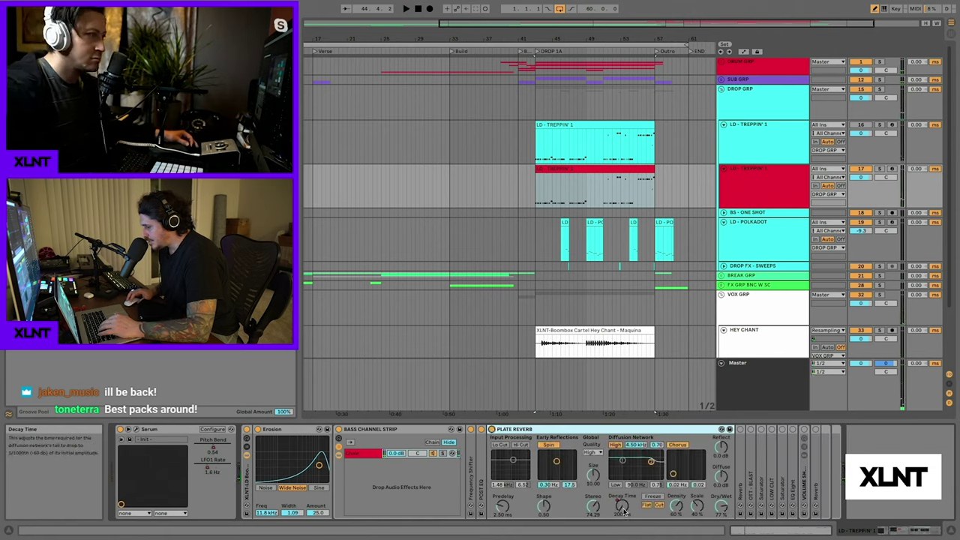
key("a")
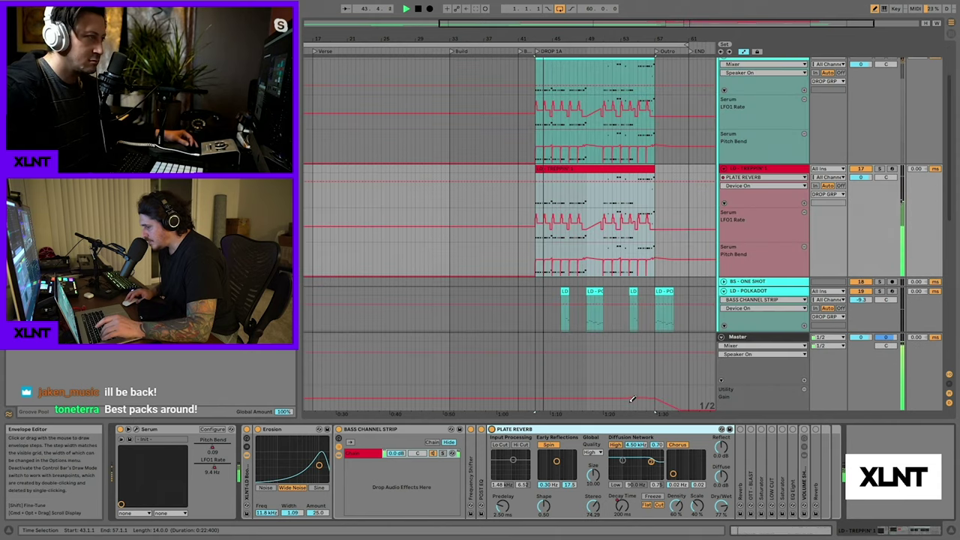
left_click(623, 510)
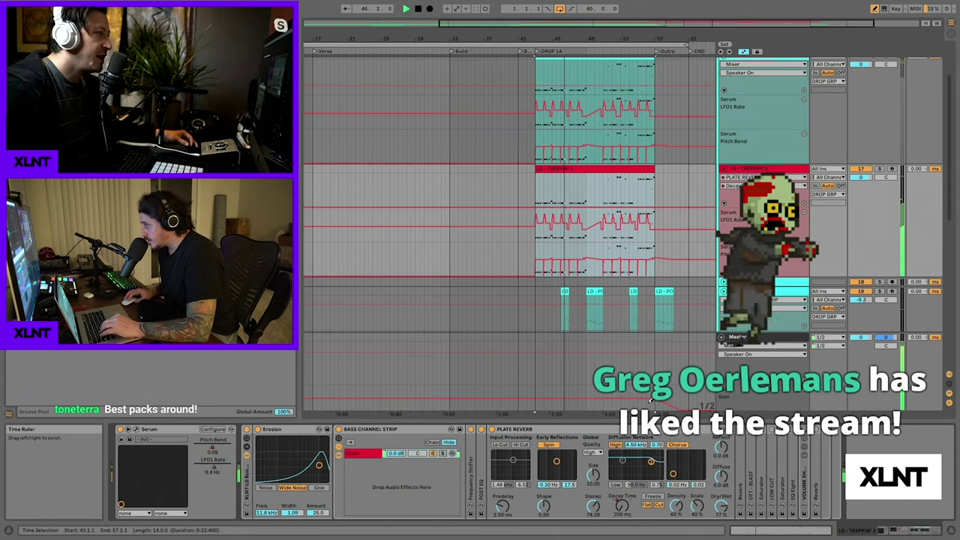
double_click(598, 429)
double_click(505, 430)
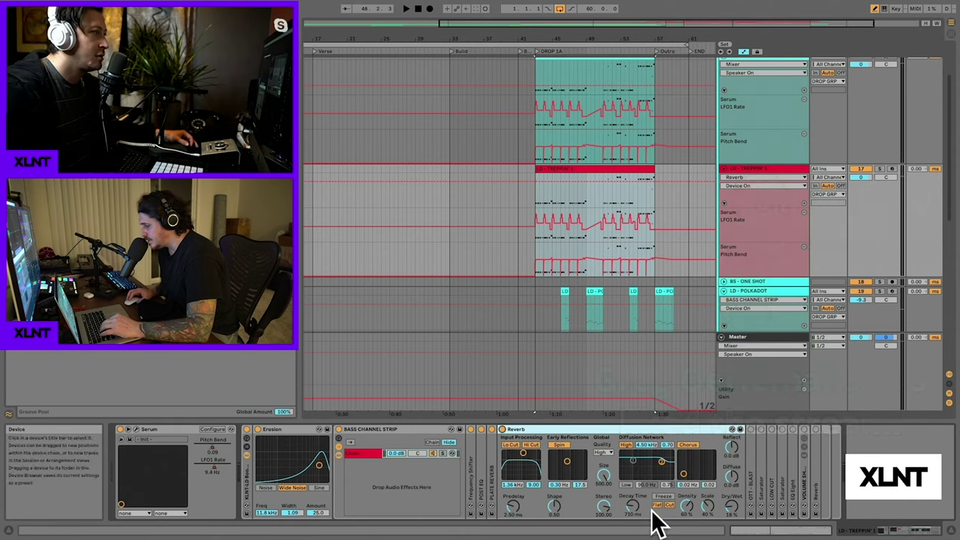
key("space")
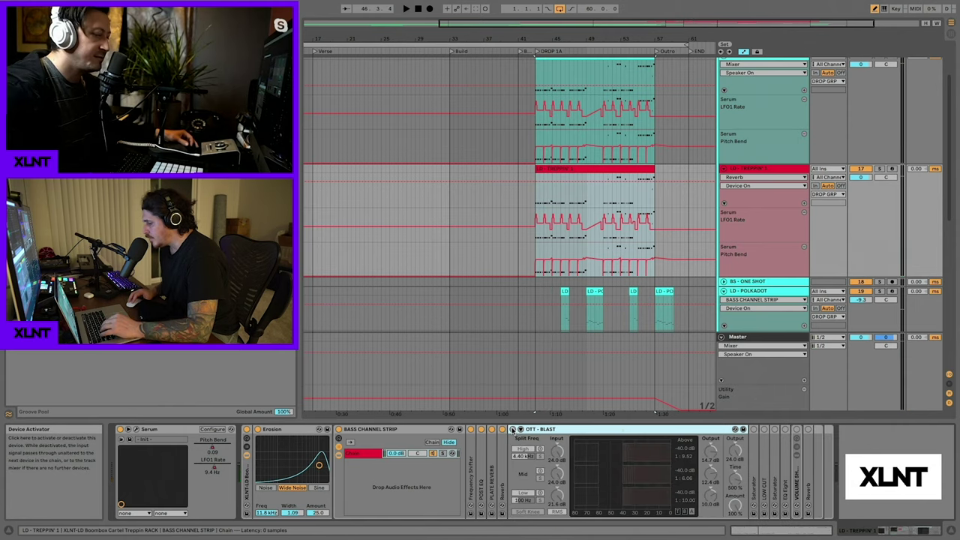
- Enable the OTT - BLAST multiband compressor, audition the lead through it several times and fold the device
key("space")
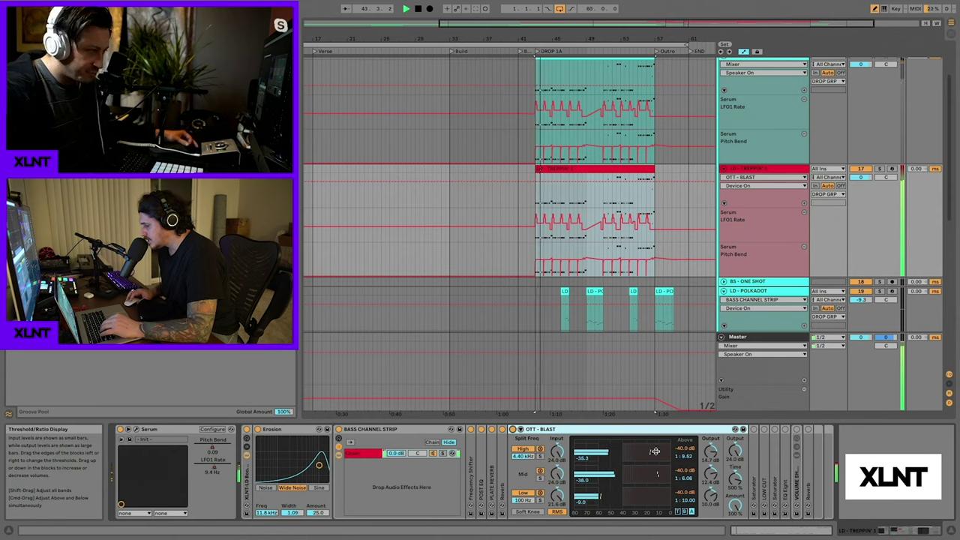
key("space")
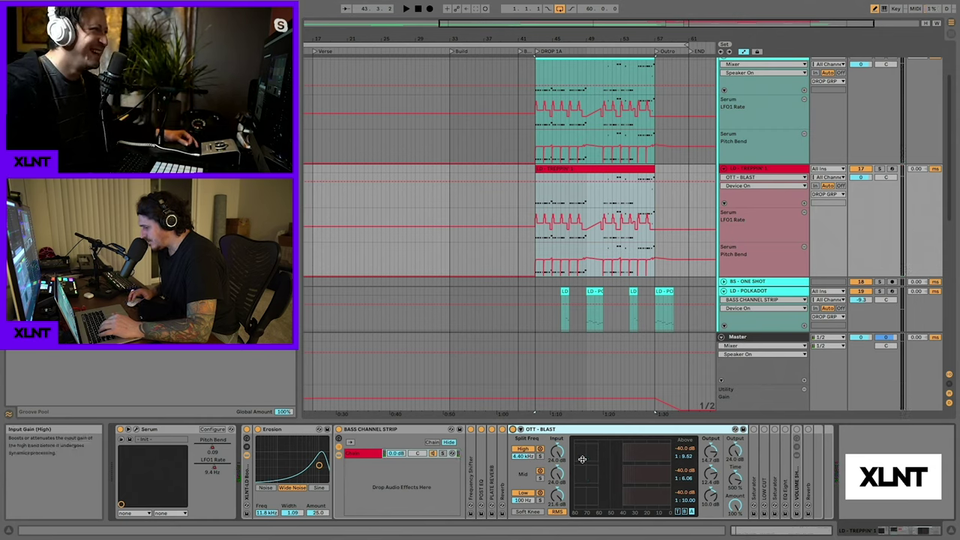
key("space")
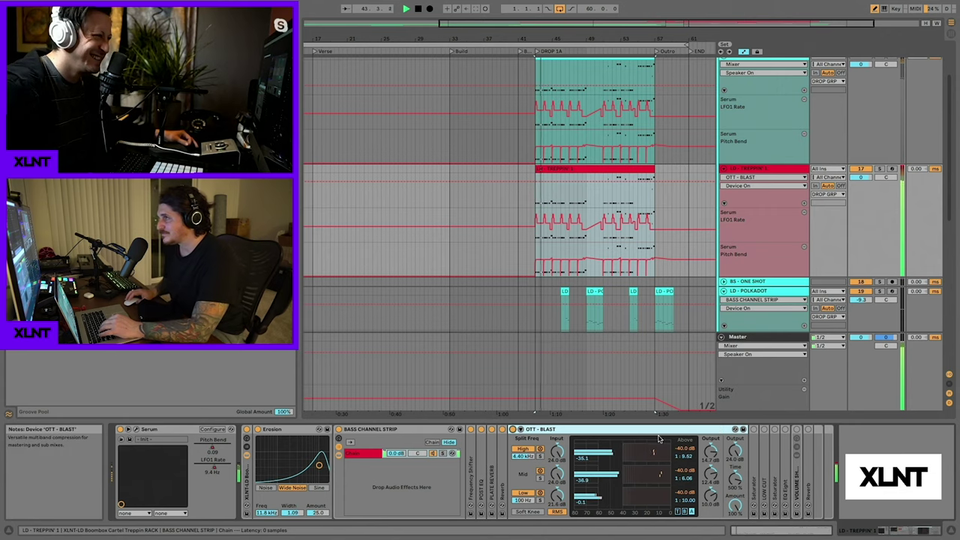
key("space")
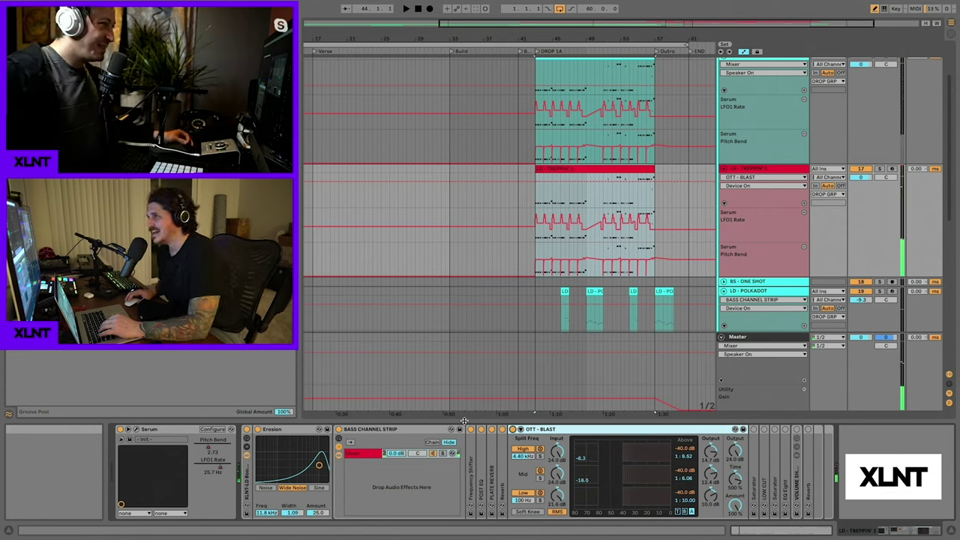
key("space")
key("space")
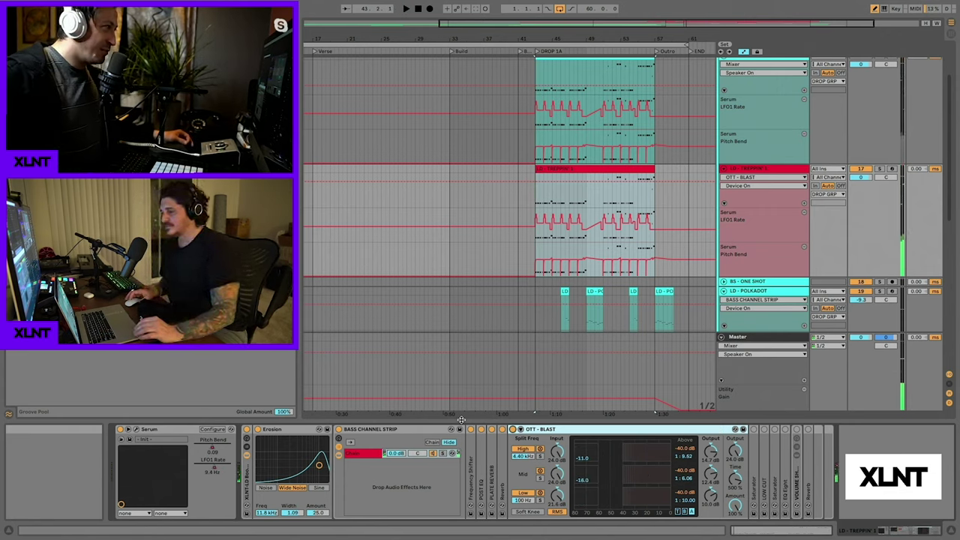
key("space")
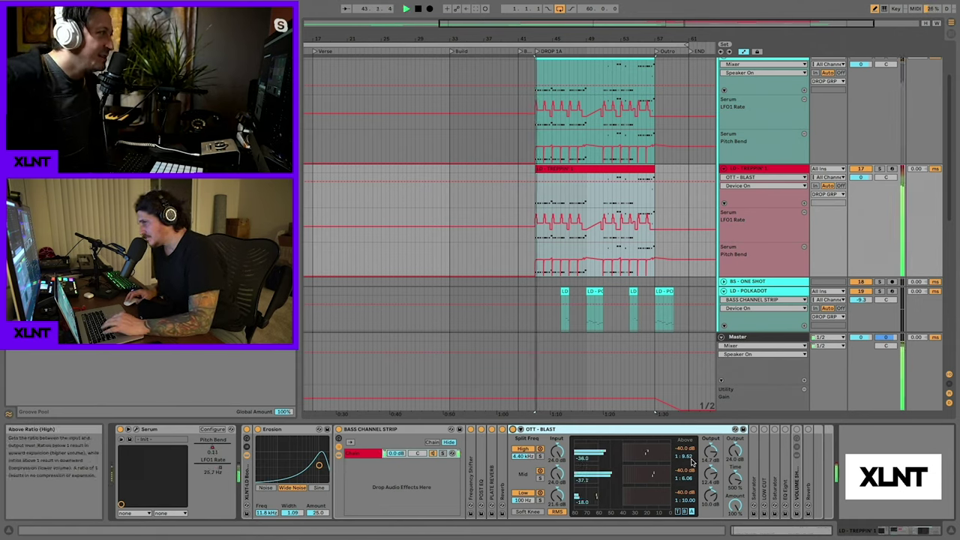
double_click(645, 432)
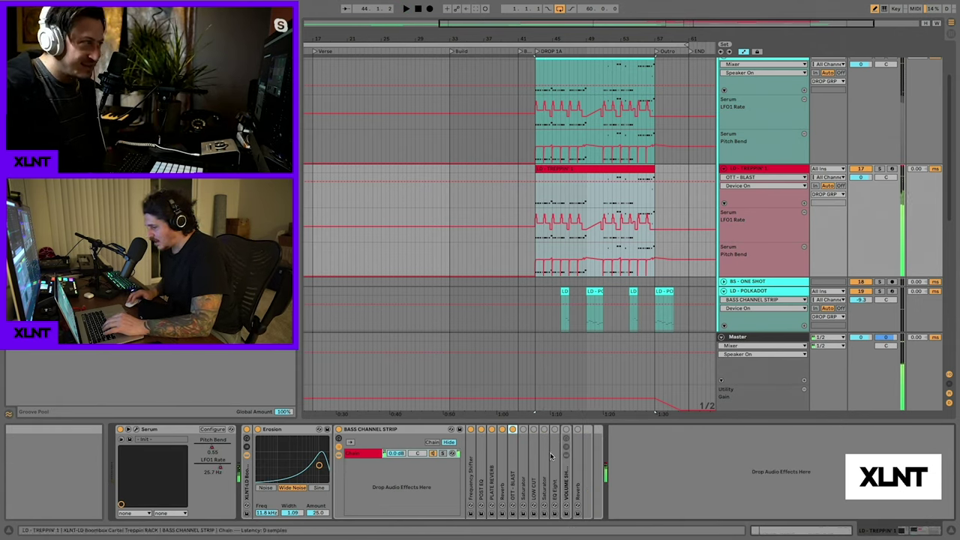
- Unfold and enable the Saturator following OTT - BLAST, and audition the lead through its Analog Clip curve
double_click(522, 444)
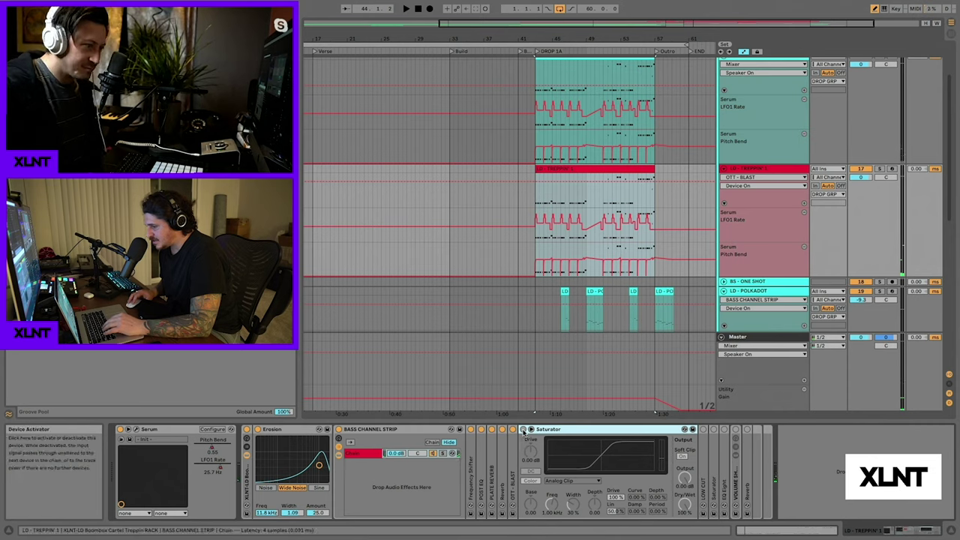
left_click(523, 430)
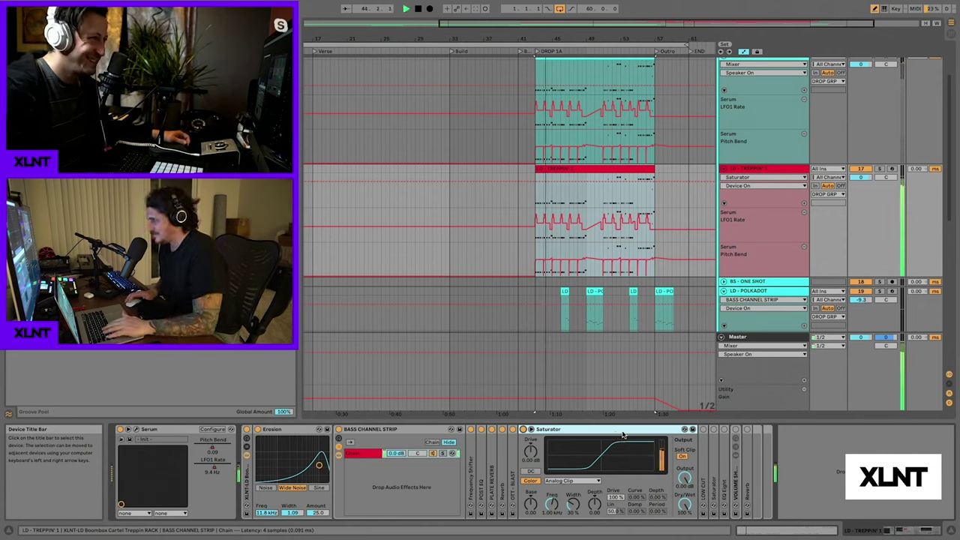
left_click(532, 429)
- Enable the LOW CUT EQ in the bass channel strip, audition the lead through it and fold the device
left_click(539, 430)
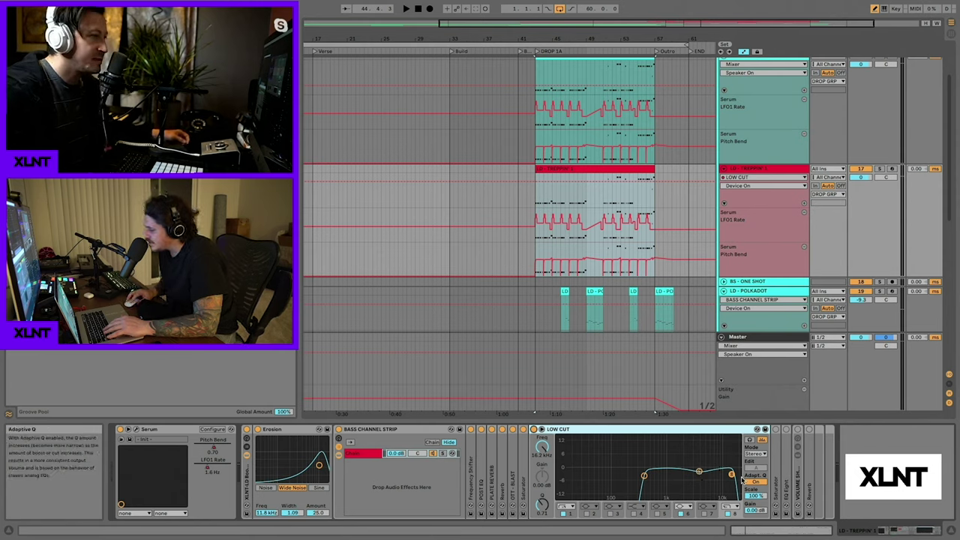
key("space")
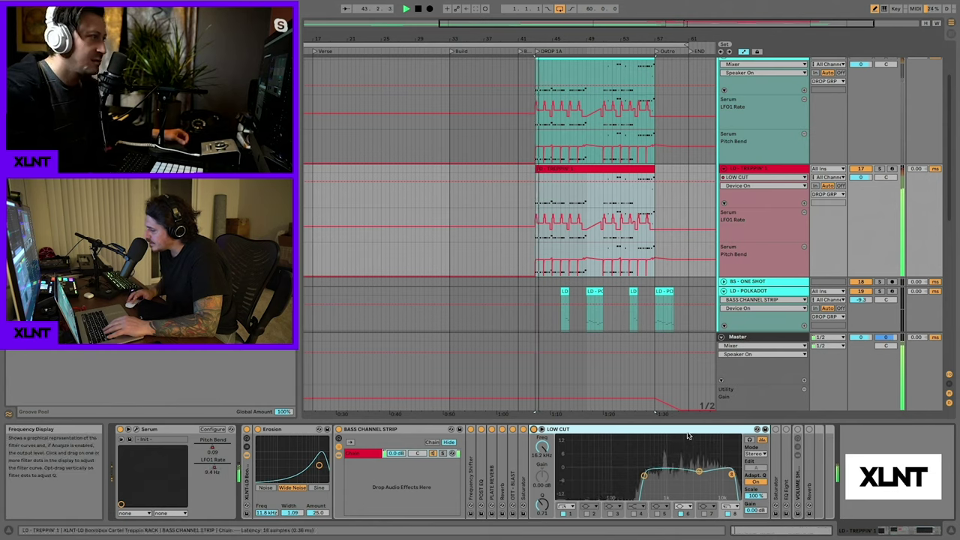
key("space")
double_click(616, 430)
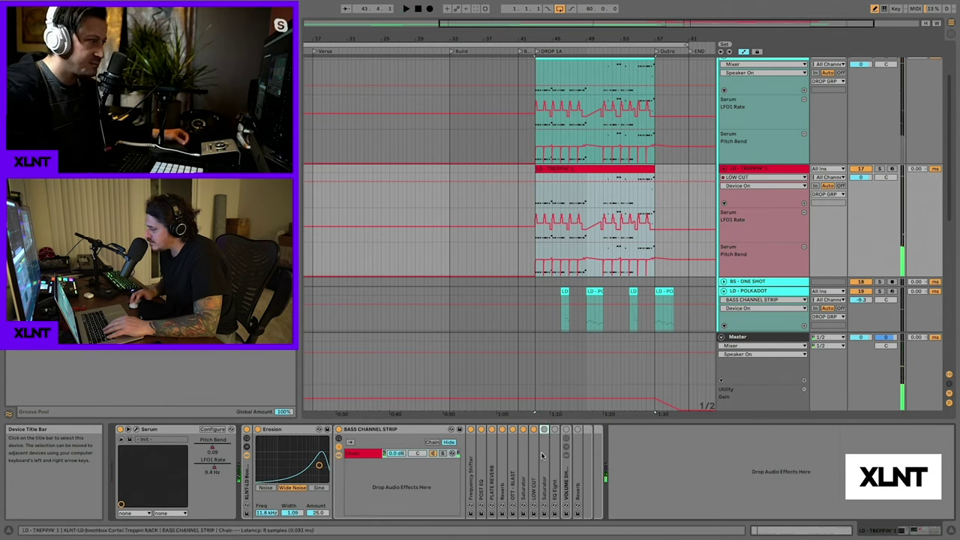
- Unfold and enable the Digital Clip Saturator following LOW CUT, audition it and fold the device
double_click(543, 455)
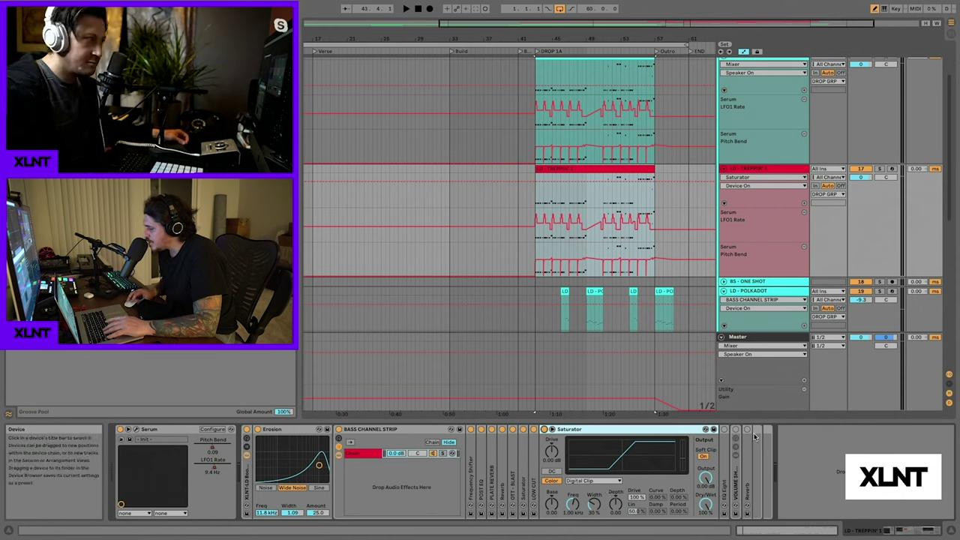
key("space")
double_click(633, 430)
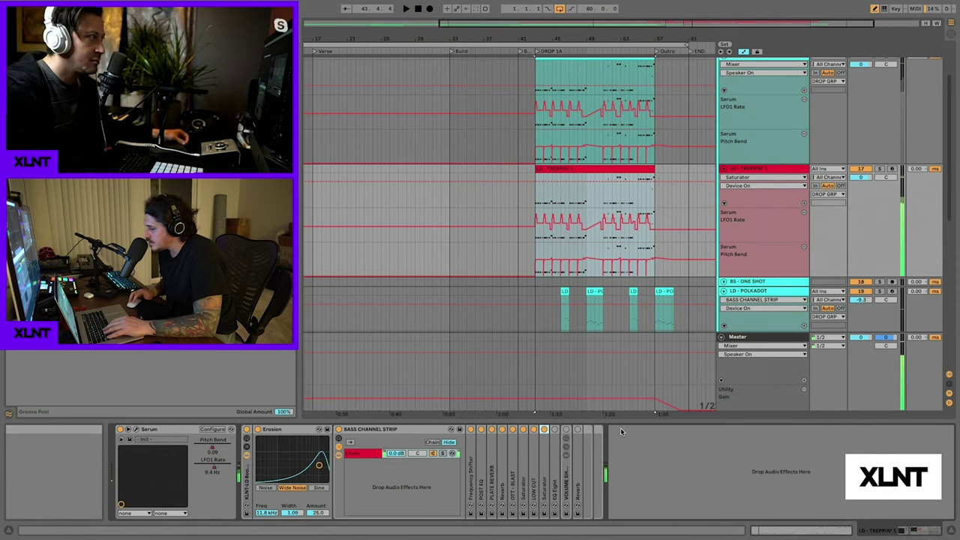
- Enable EQ Eight and the VOLUME SHAPER rack in turn, auditioning the lead and folding each device
double_click(555, 438)
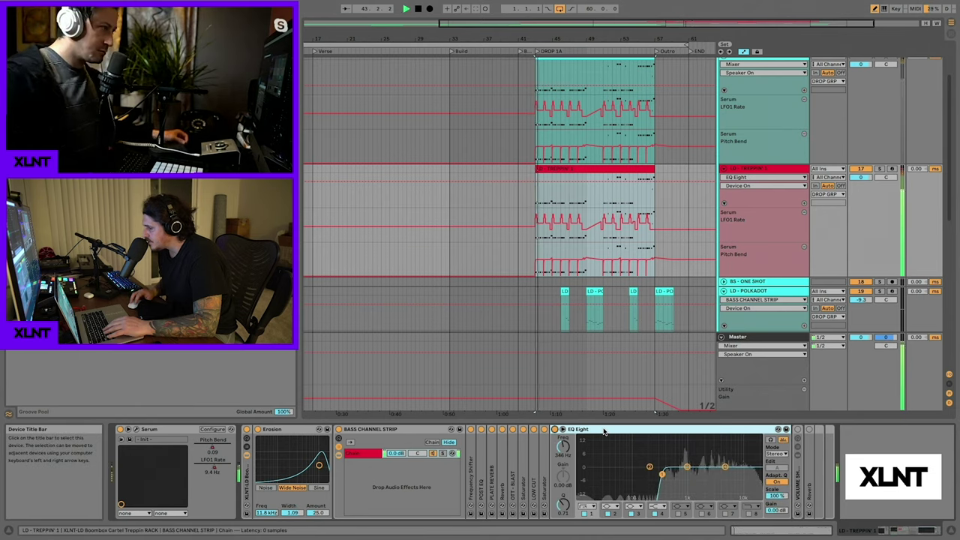
double_click(605, 433)
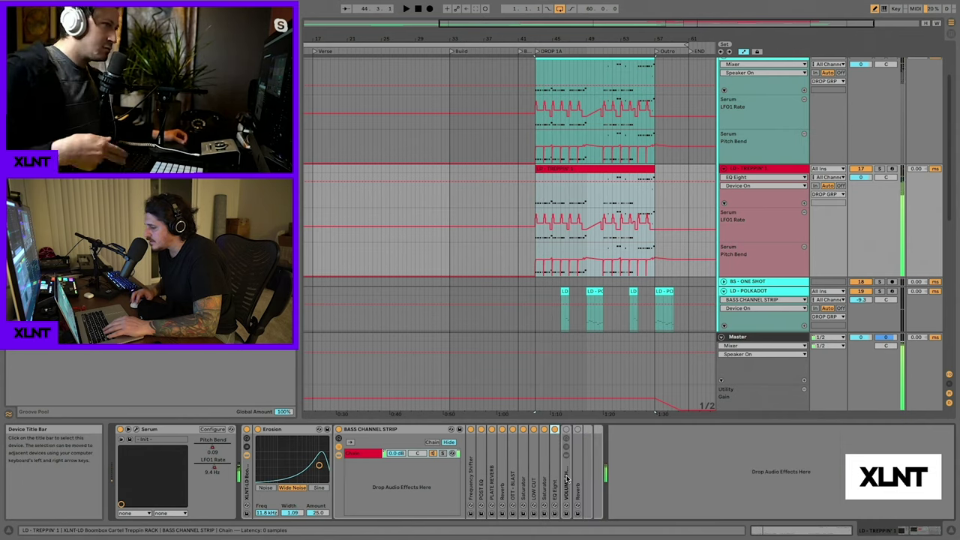
double_click(570, 431)
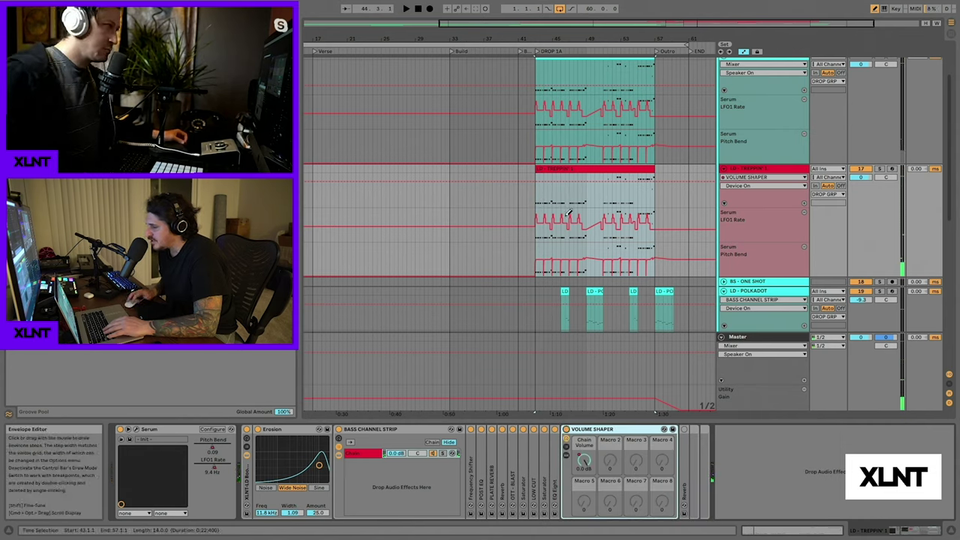
double_click(636, 428)
- Unfold and enable the final Reverb in the chain, and audition the lead with every device running
double_click(577, 431)
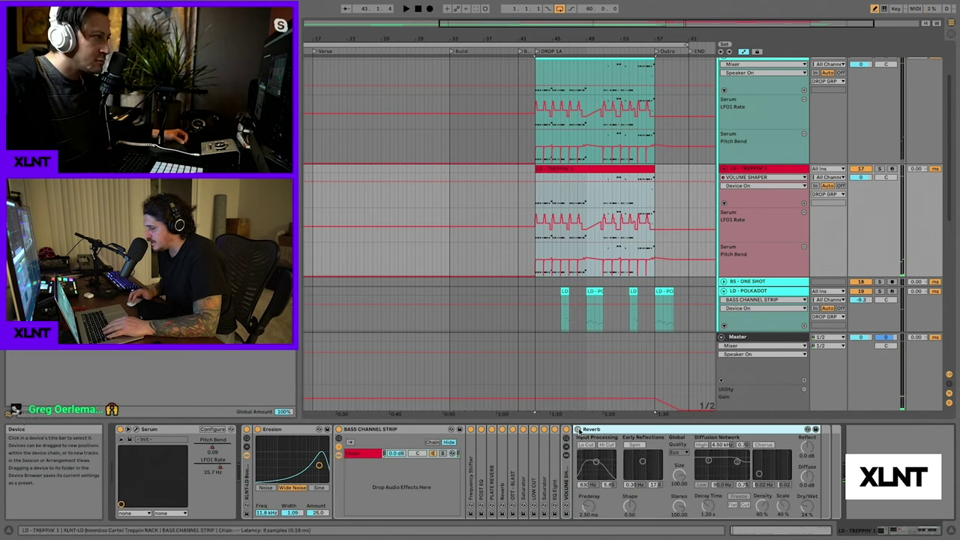
left_click(578, 429)
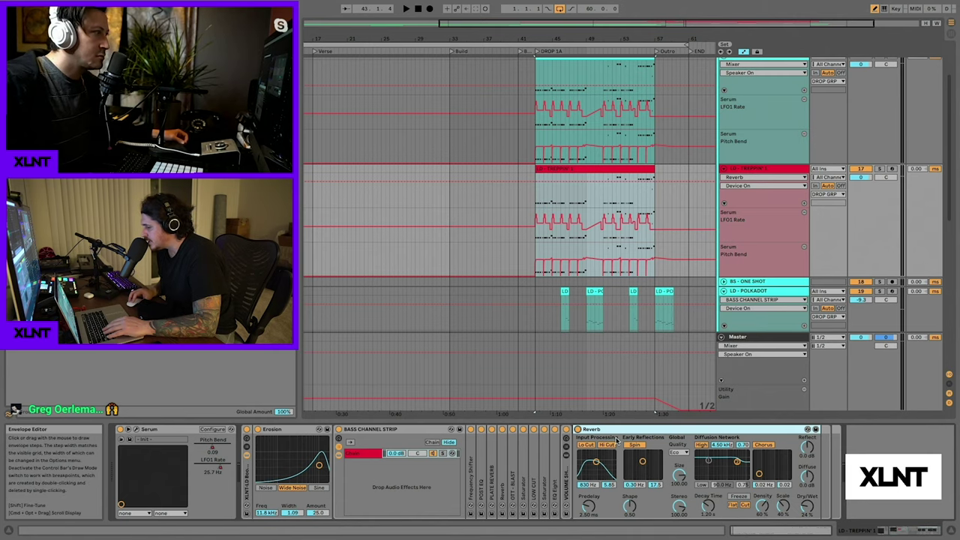
key("space")
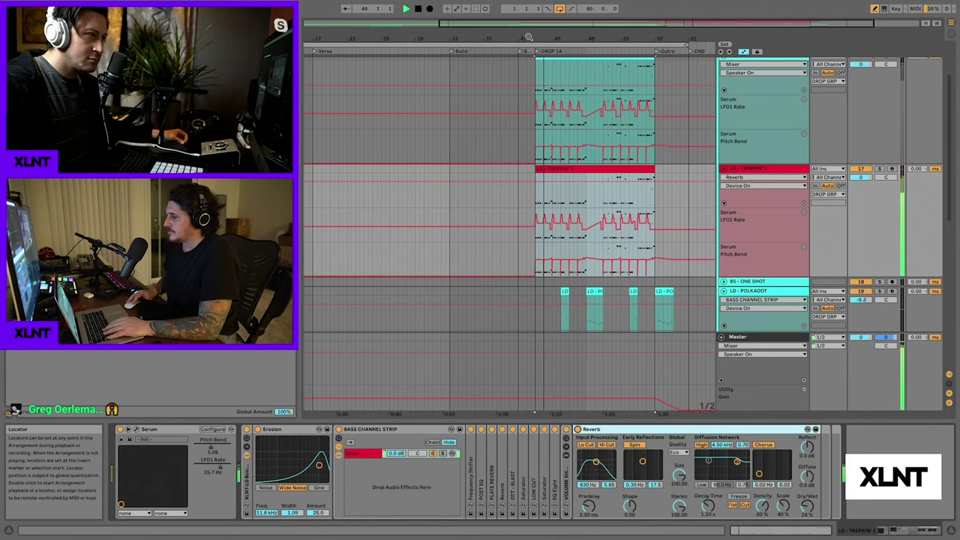
- Examine the notes and automation of both LD - TREPPIN' 1 tracks around DROP 1A, comparing the view with automation hidden and shown
left_click_drag(529, 37, 528, 82)
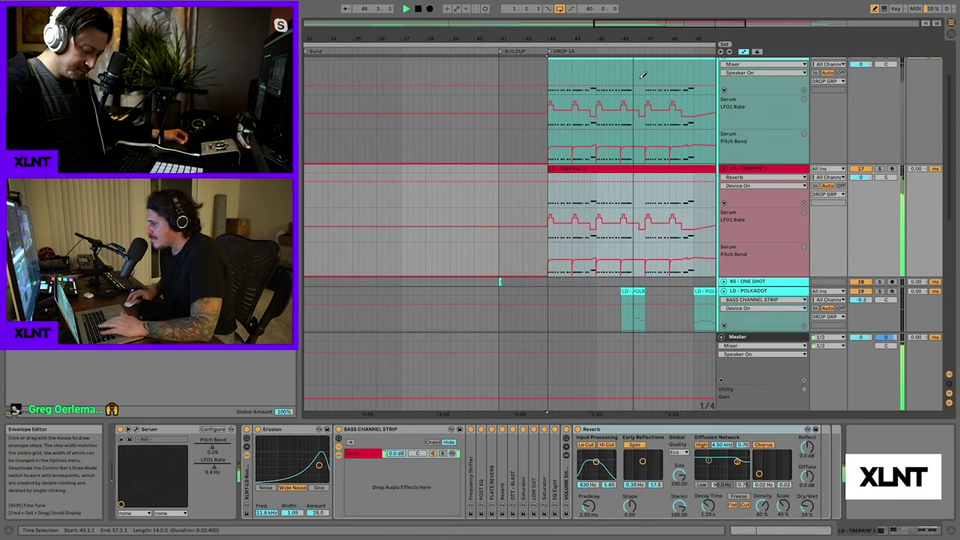
left_click_drag(595, 37, 594, 61)
key("a")
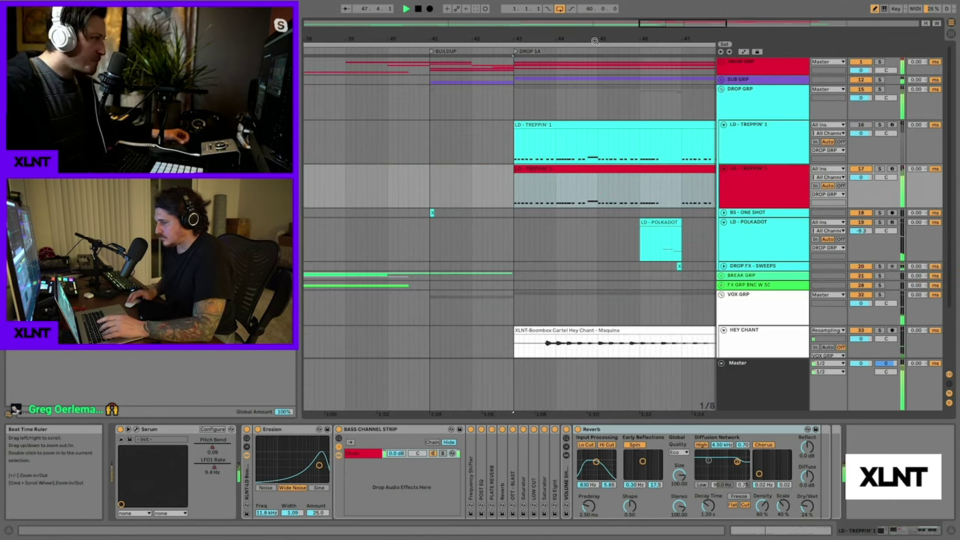
key("a")
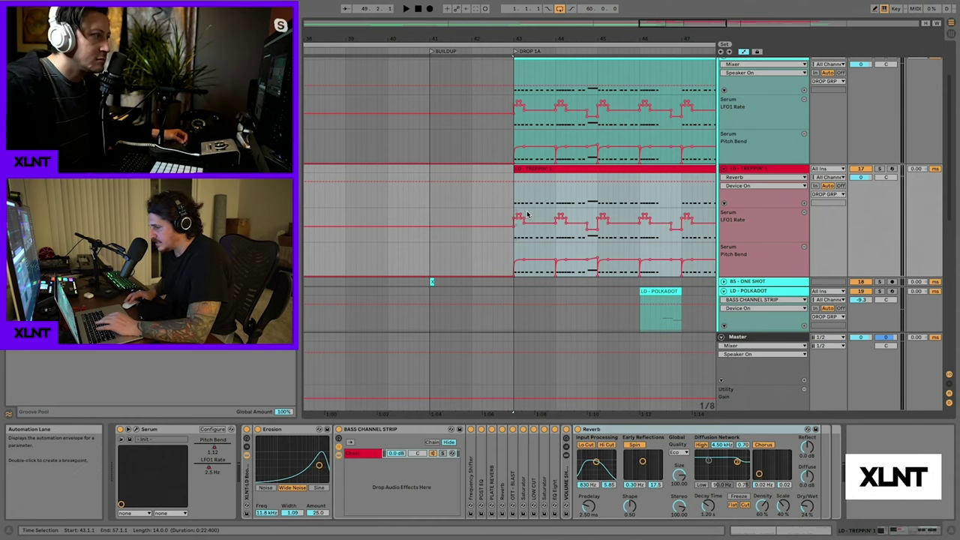
scroll(519, 213, "left", 2)
scroll(515, 210, "right", 4)
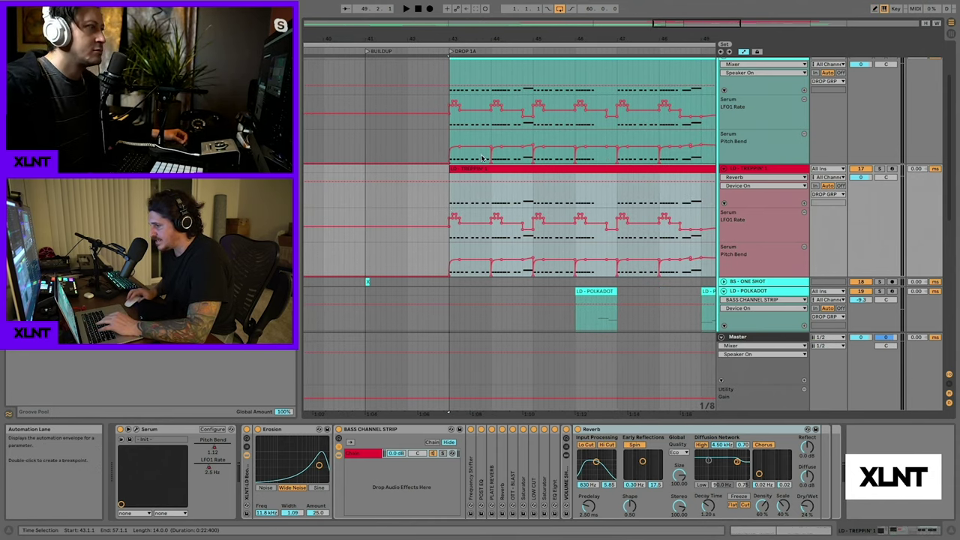
- Examine the LFO1 Rate and Pitch Bend automation closely at the start of DROP 1A while auditioning the first bars
left_click_drag(458, 36, 457, 102)
left_click_drag(457, 171, 451, 153)
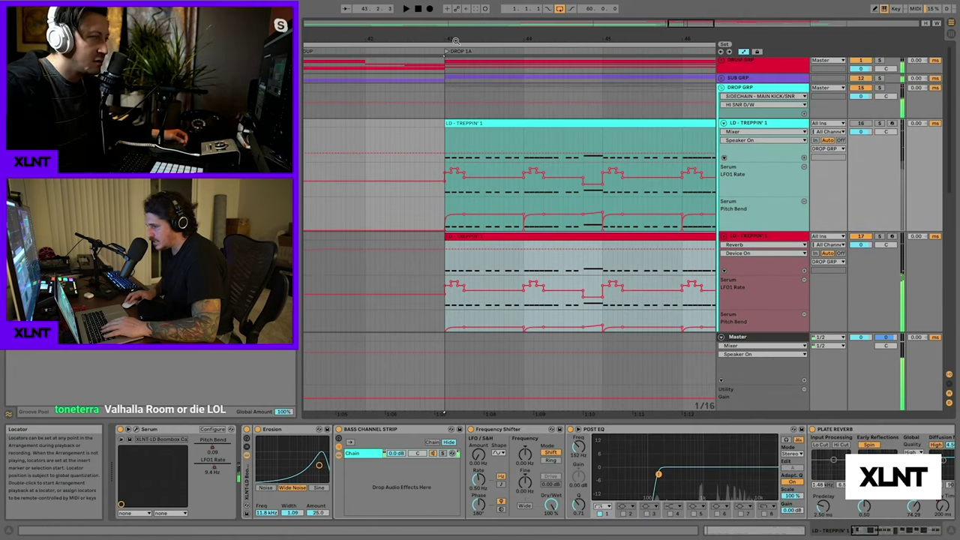
left_click_drag(456, 38, 456, 104)
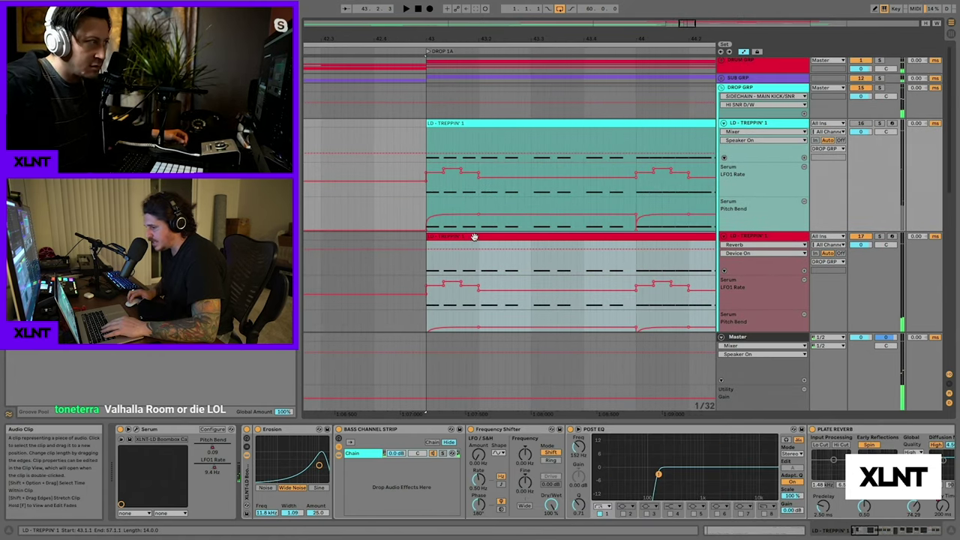
key("space")
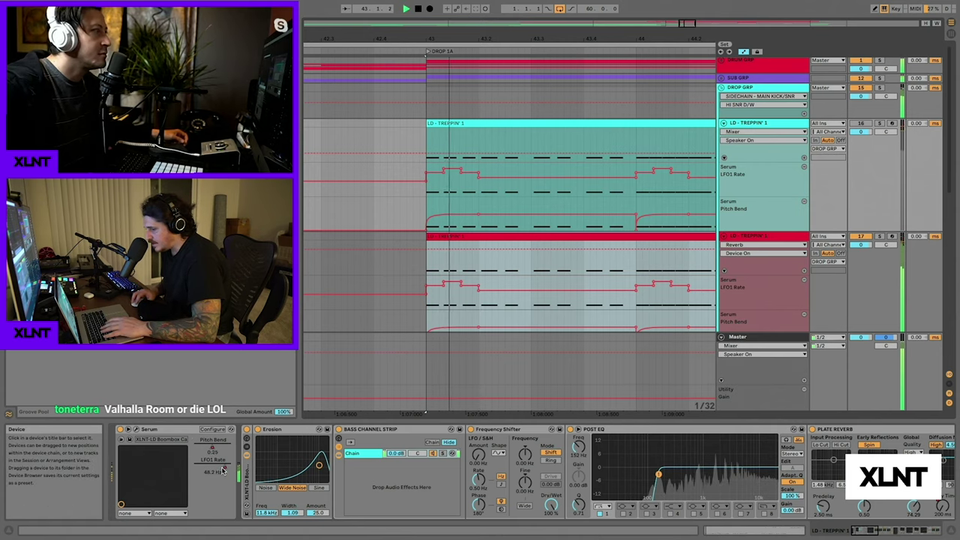
left_click(880, 236)
key("space")
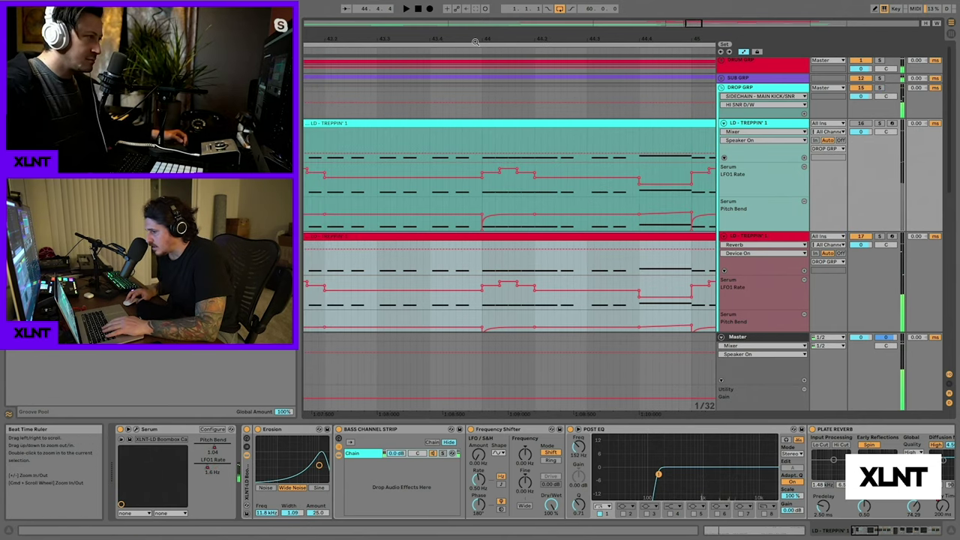
left_click_drag(475, 42, 475, 33)
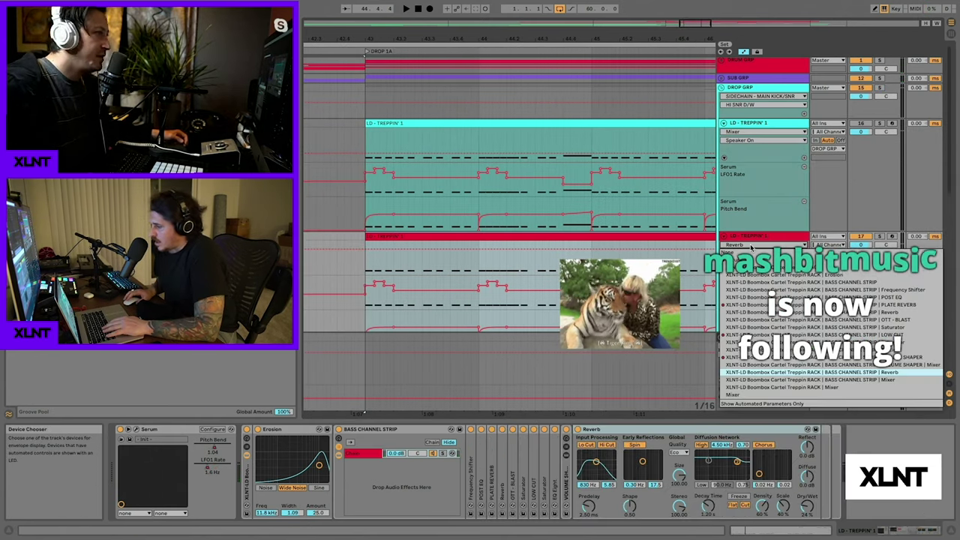
- Display Serum's Pitch Bend envelope in the main automation lane of the red LD - TREPPIN' 1 track
left_click(752, 246)
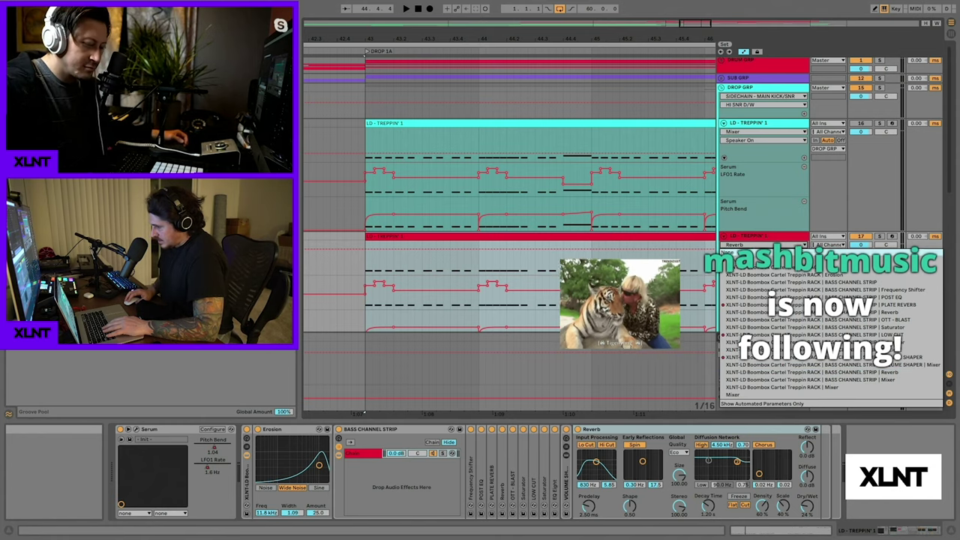
left_click(750, 260)
left_click(750, 253)
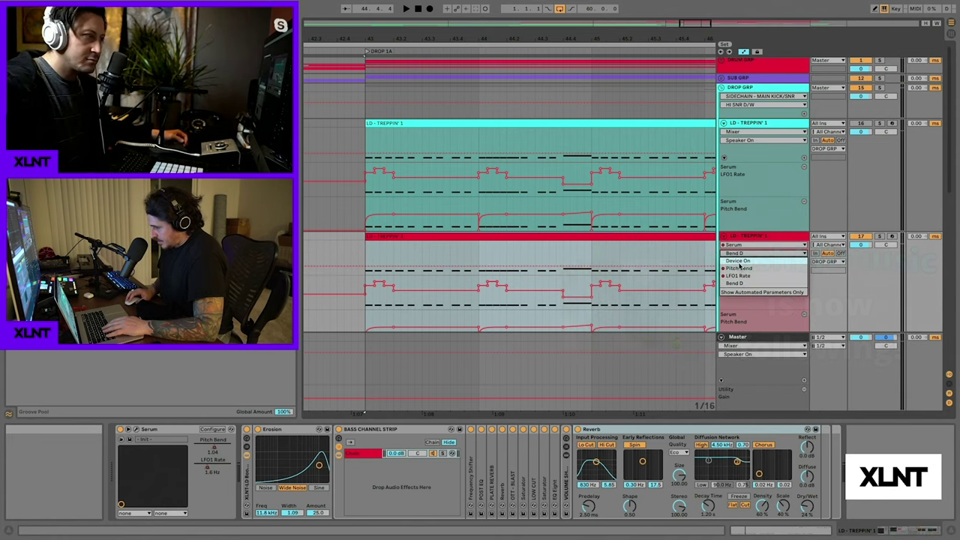
left_click(741, 267)
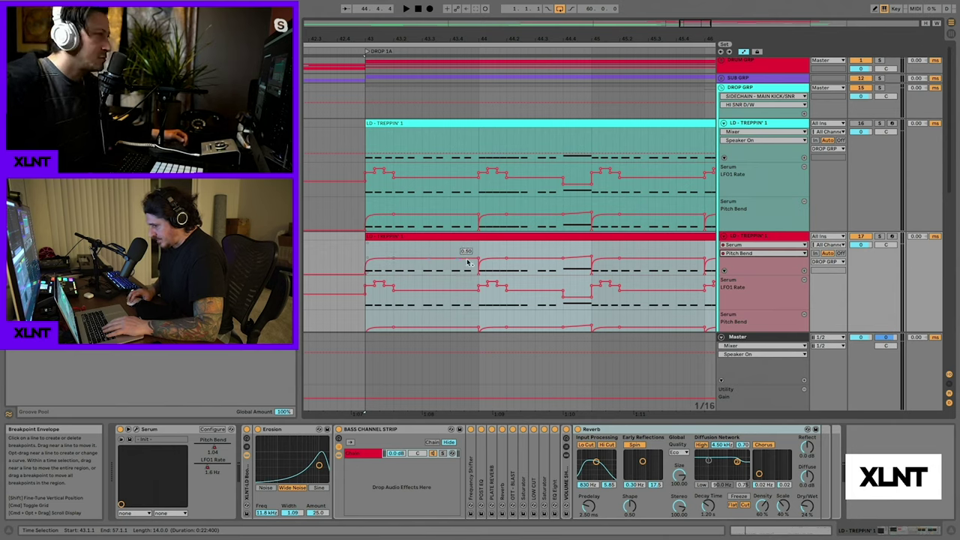
- Audition the drop while following the Pitch Bend automation, and collapse the red LD - TREPPIN' 1 track
key("space")
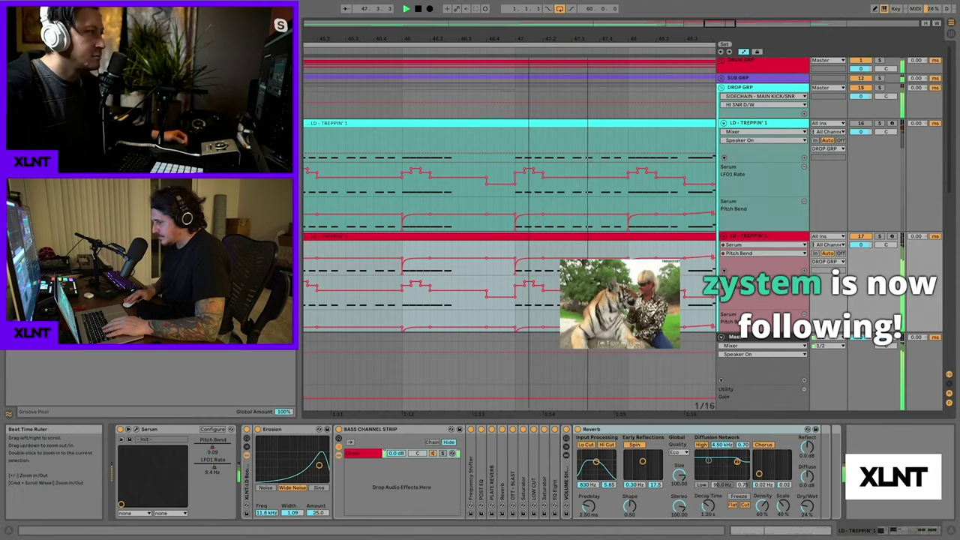
left_click_drag(529, 39, 534, 18)
key("space")
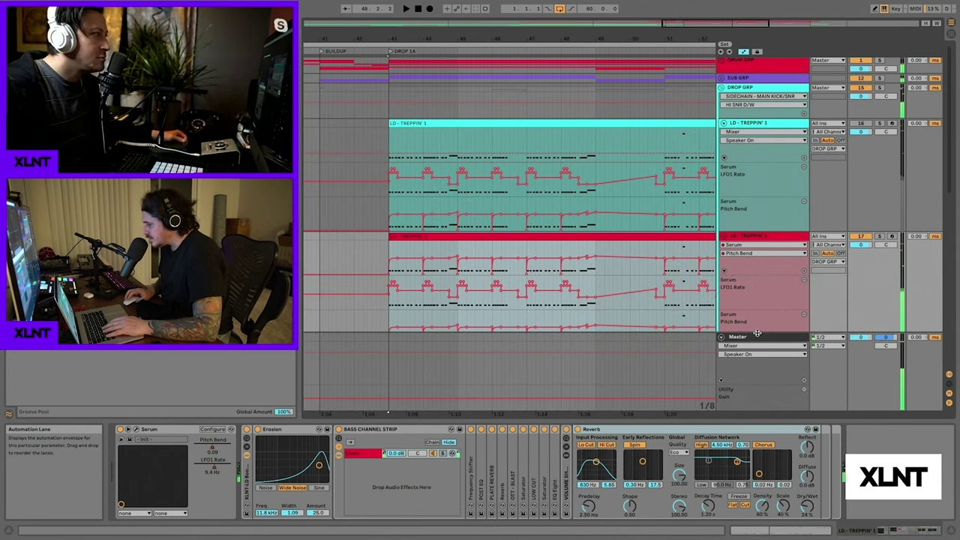
left_click(723, 236)
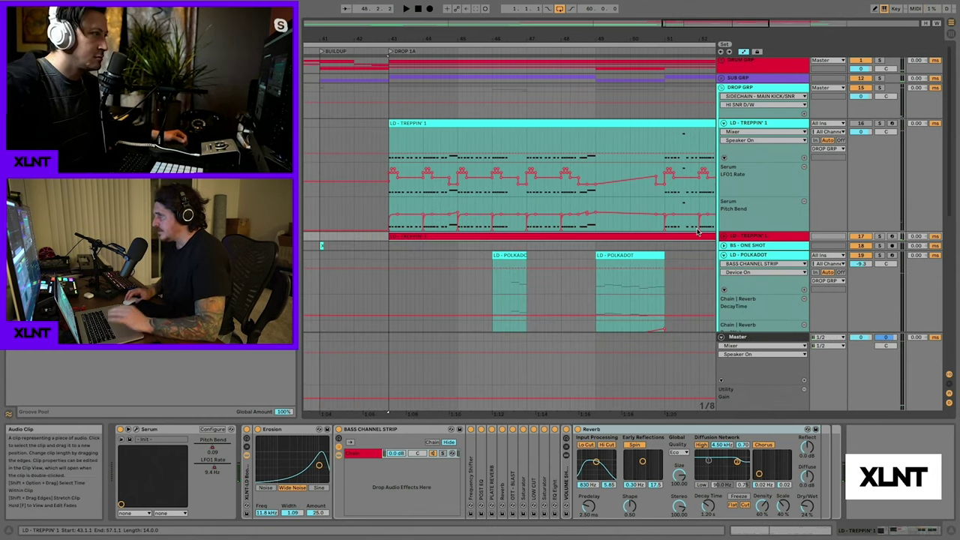